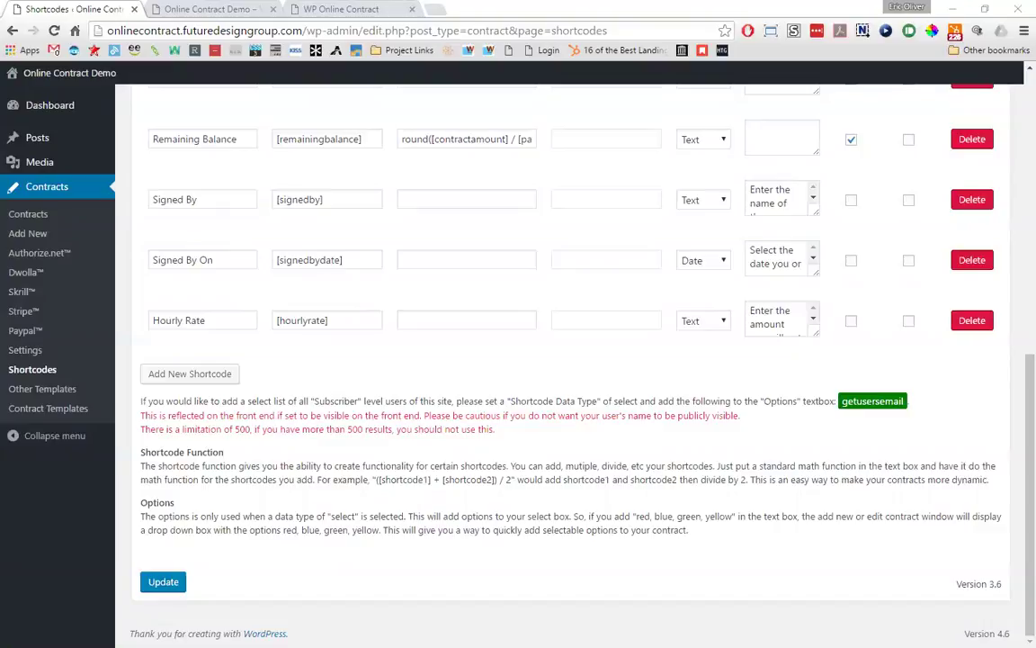
- Go to Contracts > Contract Templates in the WordPress admin sidebar
{"action": "left_click", "coordinate": [46, 410]}
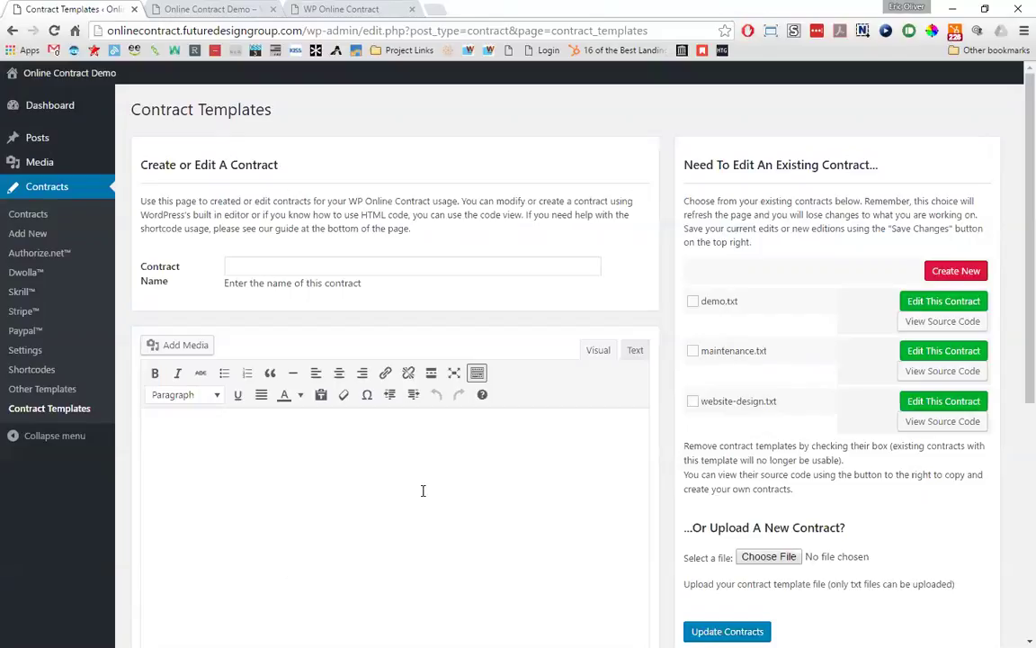
- Name the new template 'Test Contract' and switch its empty body editor to Text view
{"action": "left_click", "coordinate": [277, 260]}
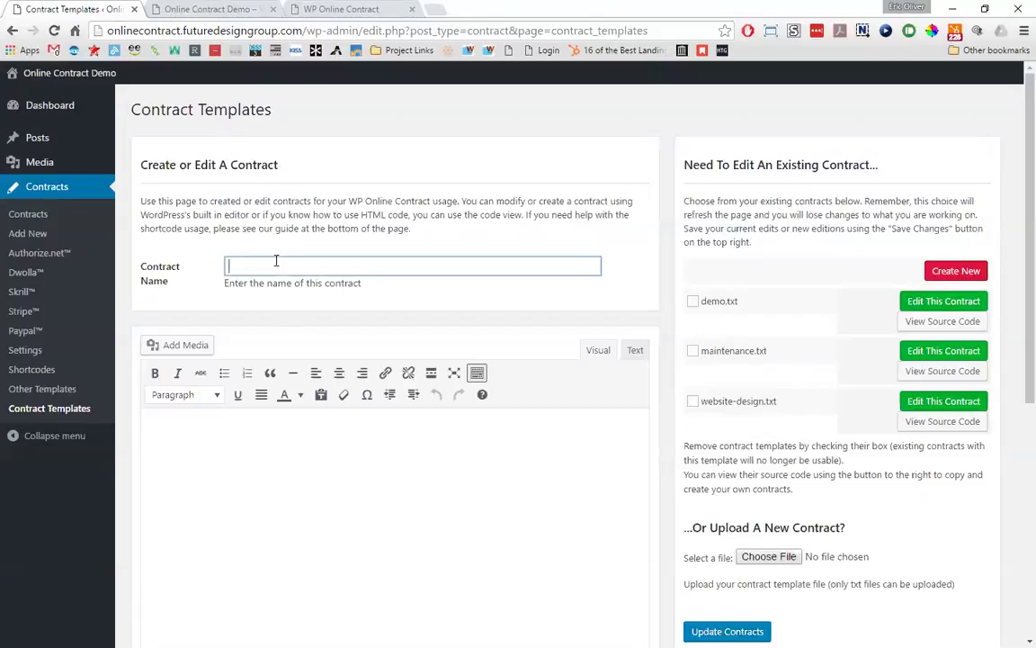
{"action": "type", "text": "Test Contract"}
{"action": "left_click", "coordinate": [274, 453]}
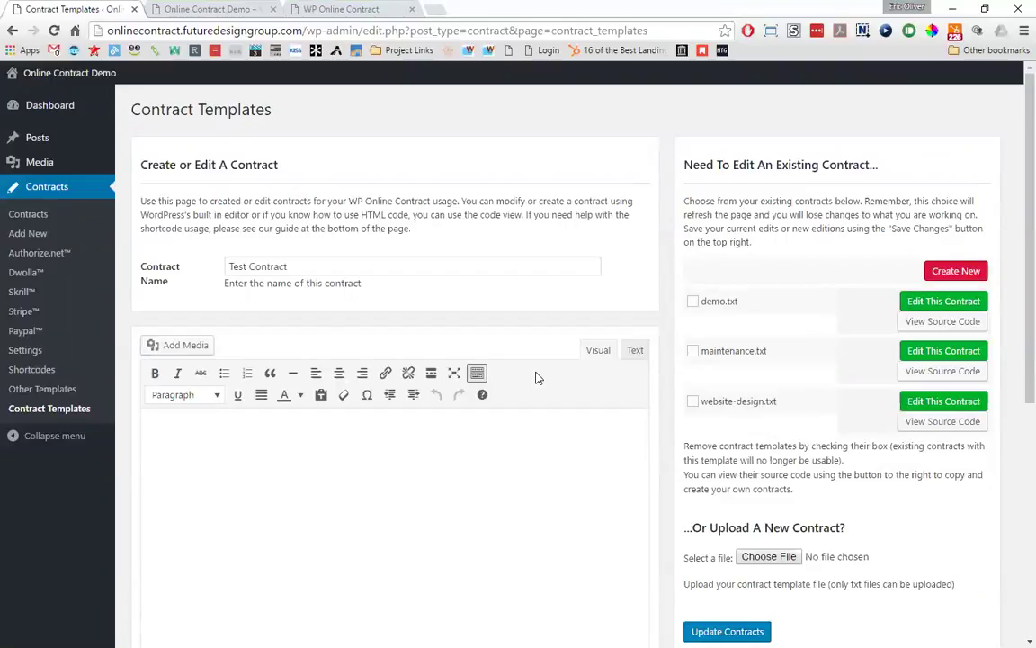
{"action": "left_click", "coordinate": [423, 493]}
{"action": "left_click", "coordinate": [635, 350]}
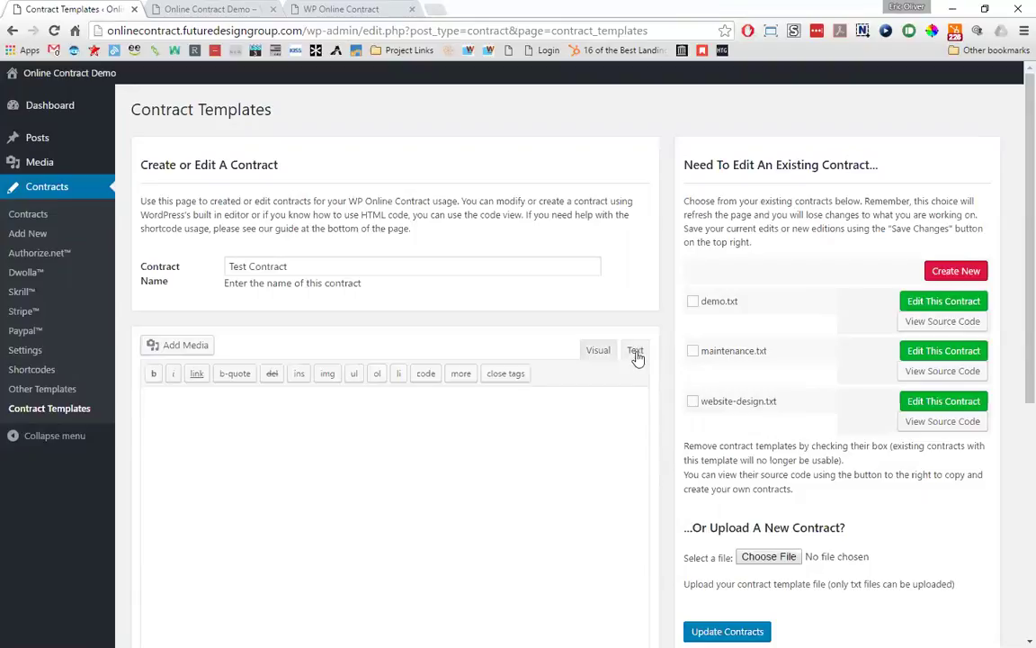
- Switch the body editor back to Visual mode and place the caret in the empty body
{"action": "left_click", "coordinate": [599, 353]}
{"action": "left_click", "coordinate": [637, 353]}
{"action": "left_click", "coordinate": [601, 353]}
{"action": "scroll", "coordinate": [434, 511], "scroll_direction": "down", "scroll_amount": 4}
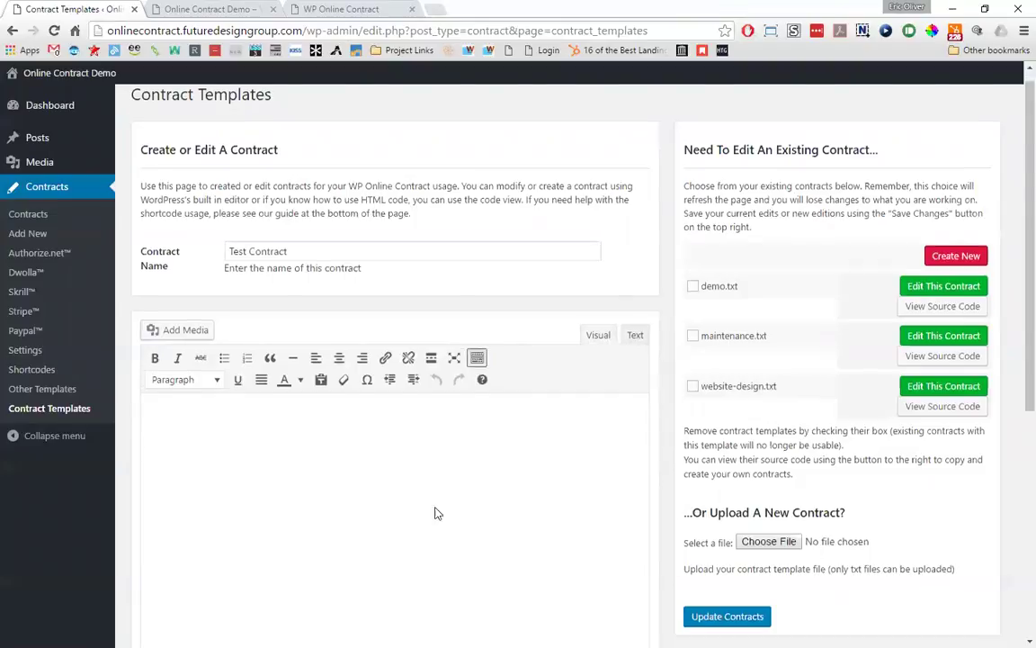
{"action": "scroll", "coordinate": [494, 400], "scroll_direction": "up", "scroll_amount": 3}
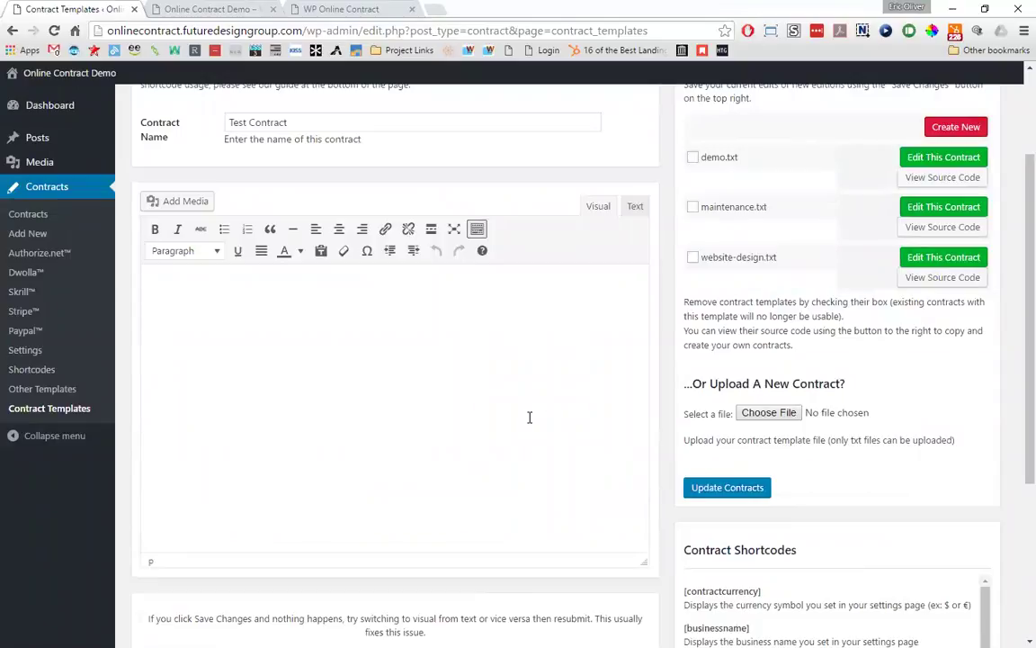
{"action": "left_click", "coordinate": [271, 321]}
{"action": "scroll", "coordinate": [795, 578], "scroll_direction": "down", "scroll_amount": 5}
{"action": "scroll", "coordinate": [795, 579], "scroll_direction": "down", "scroll_amount": 4}
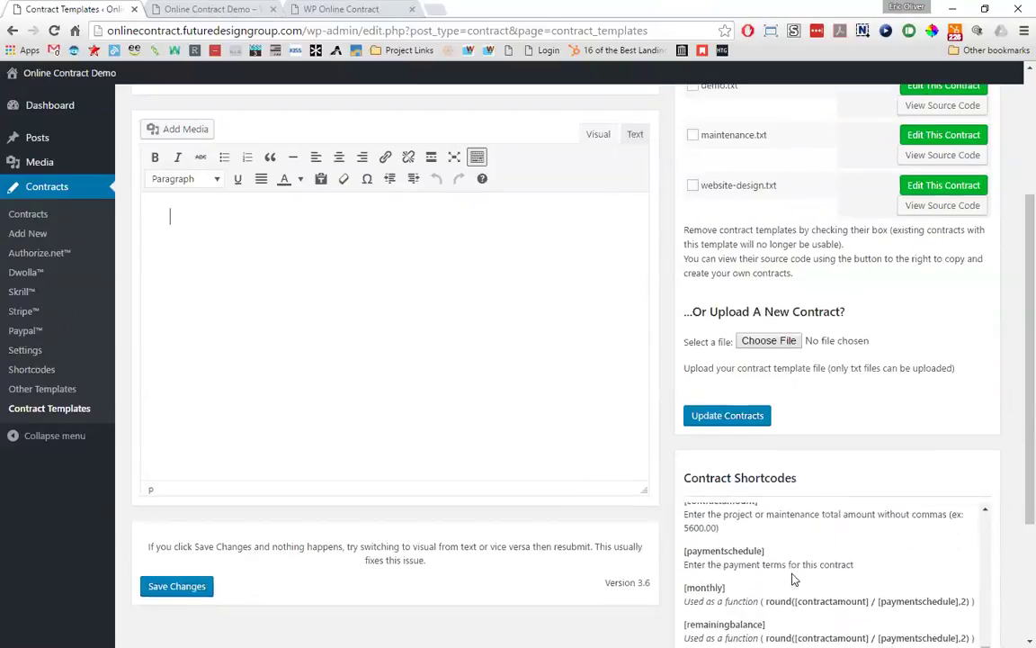
{"action": "scroll", "coordinate": [751, 617], "scroll_direction": "up", "scroll_amount": 5}
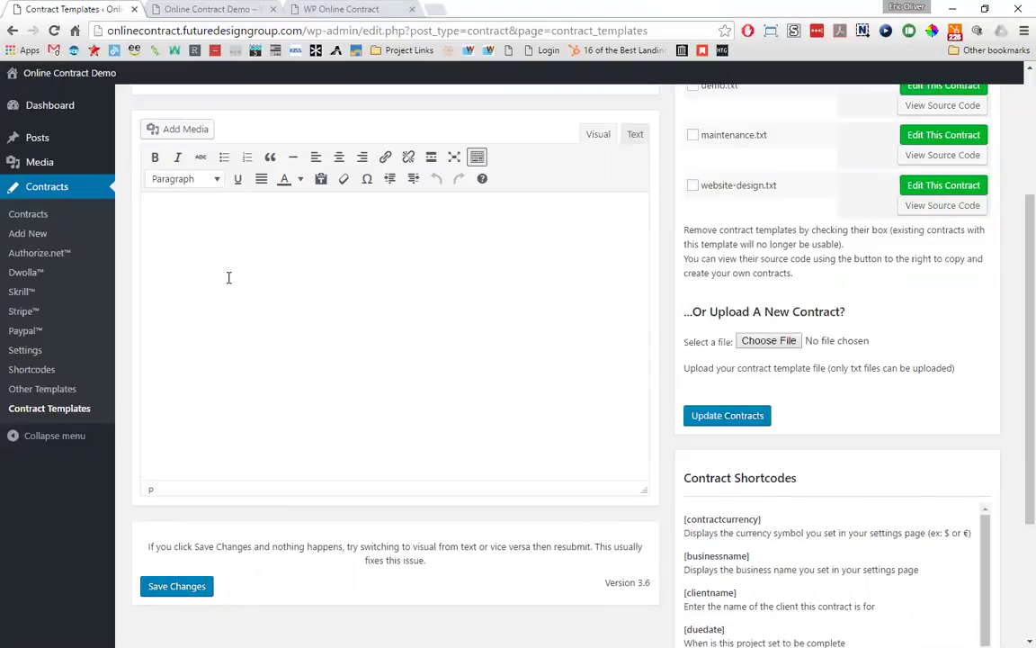
{"action": "scroll", "coordinate": [229, 277], "scroll_direction": "up", "scroll_amount": 3}
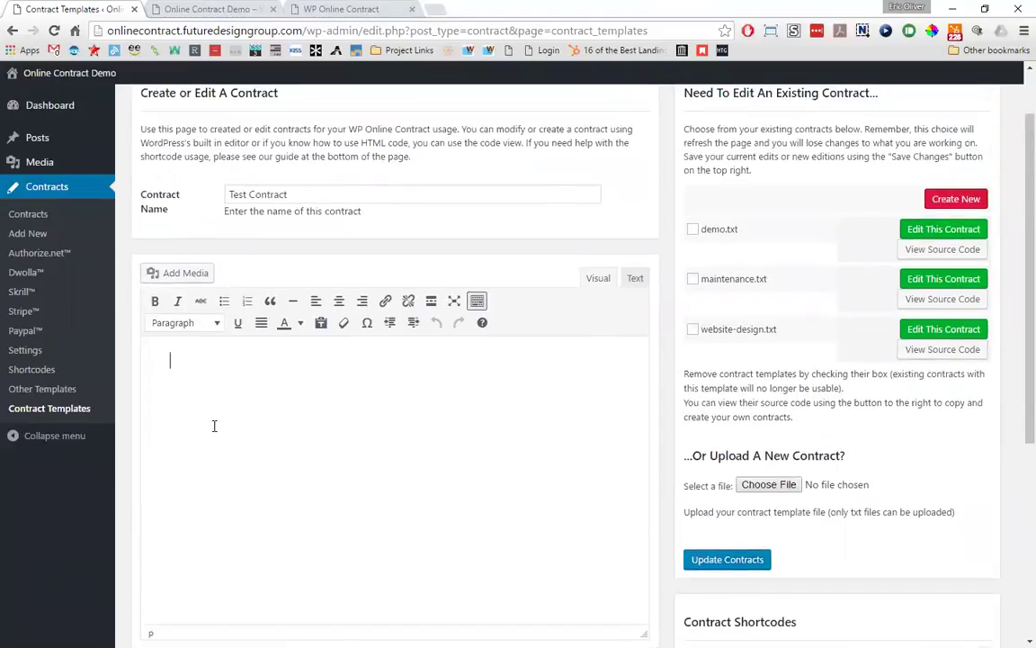
- Type 'This is a test for' and copy [clientname] from the Contract Shortcodes list
{"action": "type", "text": "This is a test for"}
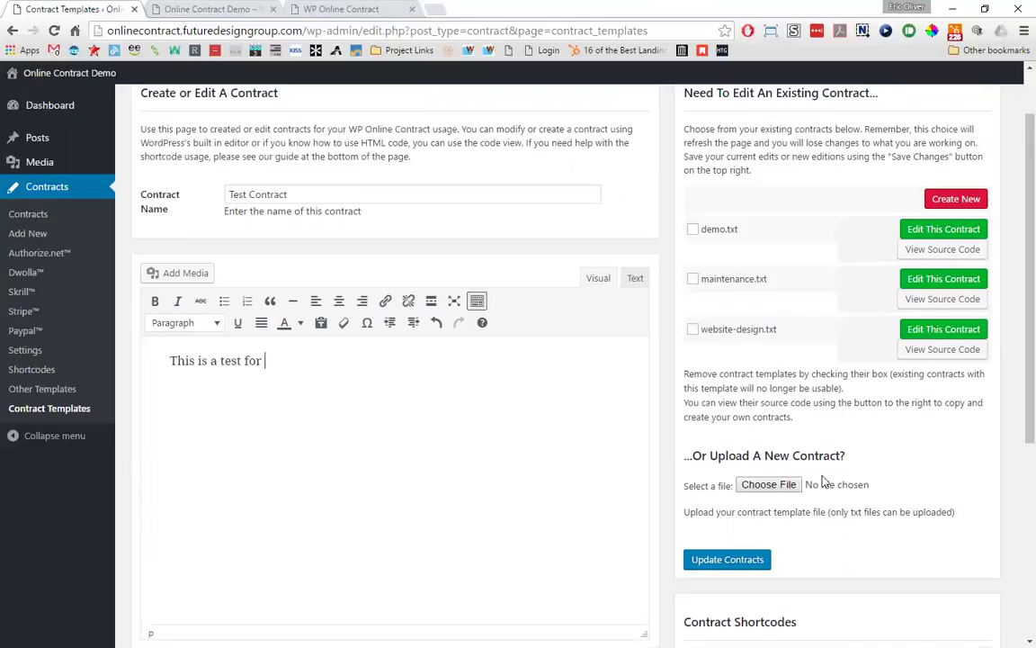
{"action": "scroll", "coordinate": [824, 483], "scroll_direction": "down", "scroll_amount": 6}
{"action": "left_click_drag", "start_coordinate": [738, 449], "coordinate": [674, 447]}
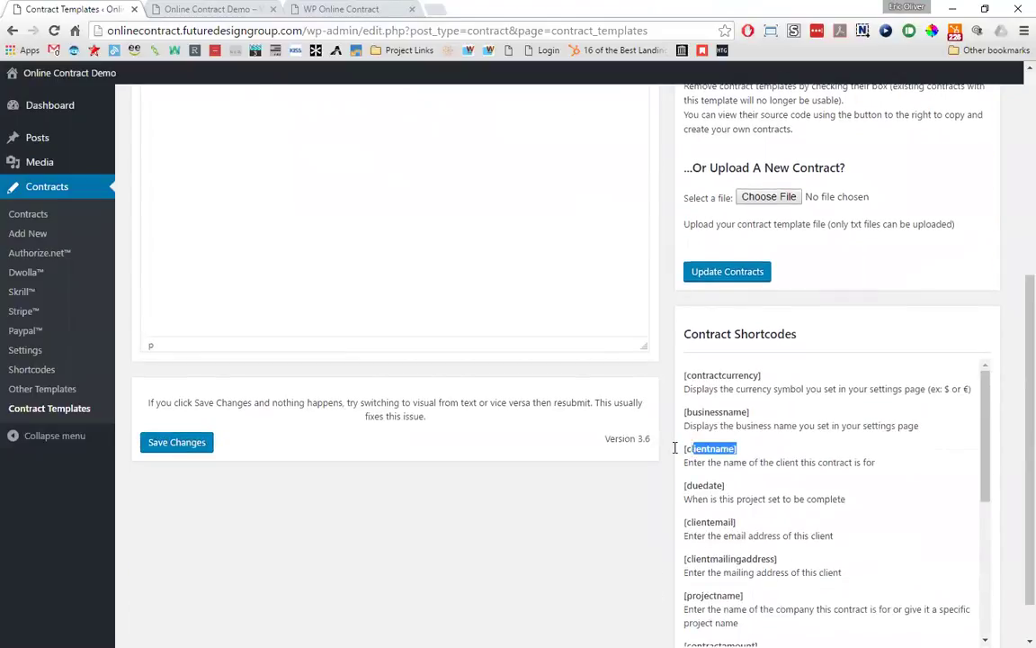
{"action": "scroll", "coordinate": [389, 256], "scroll_direction": "up", "scroll_amount": 6}
- Insert [clientname] after the sentence as plain, non-bold text
{"action": "left_click", "coordinate": [294, 370]}
{"action": "type", "text": "[clientname]"}
{"action": "key", "text": "ctrl+z"}
{"action": "right_click", "coordinate": [294, 361]}
{"action": "left_click", "coordinate": [348, 463]}
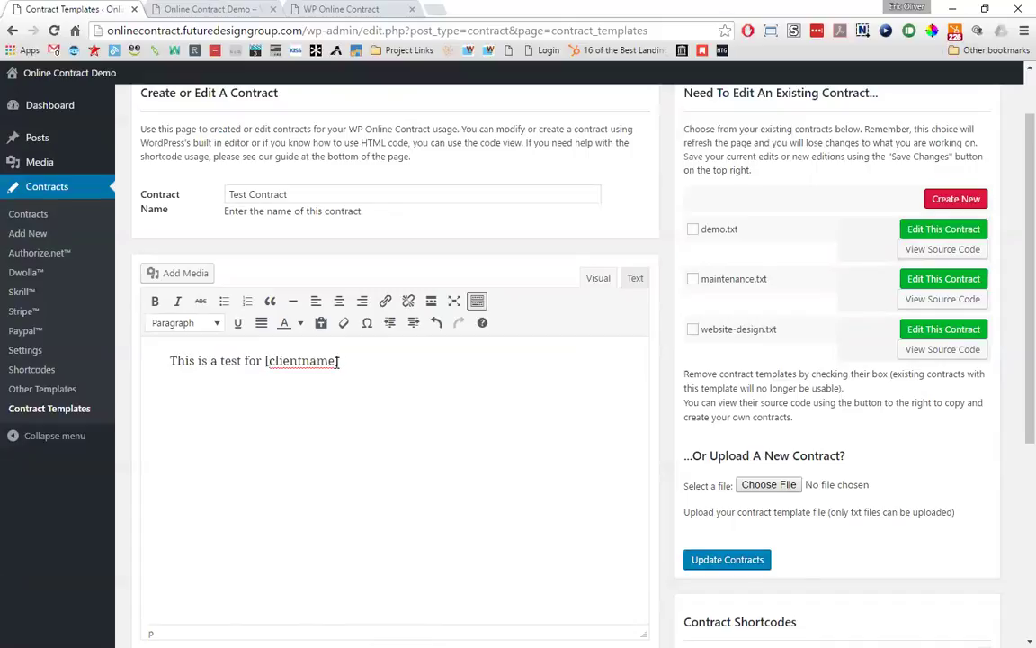
{"action": "left_click_drag", "start_coordinate": [338, 361], "coordinate": [263, 360]}
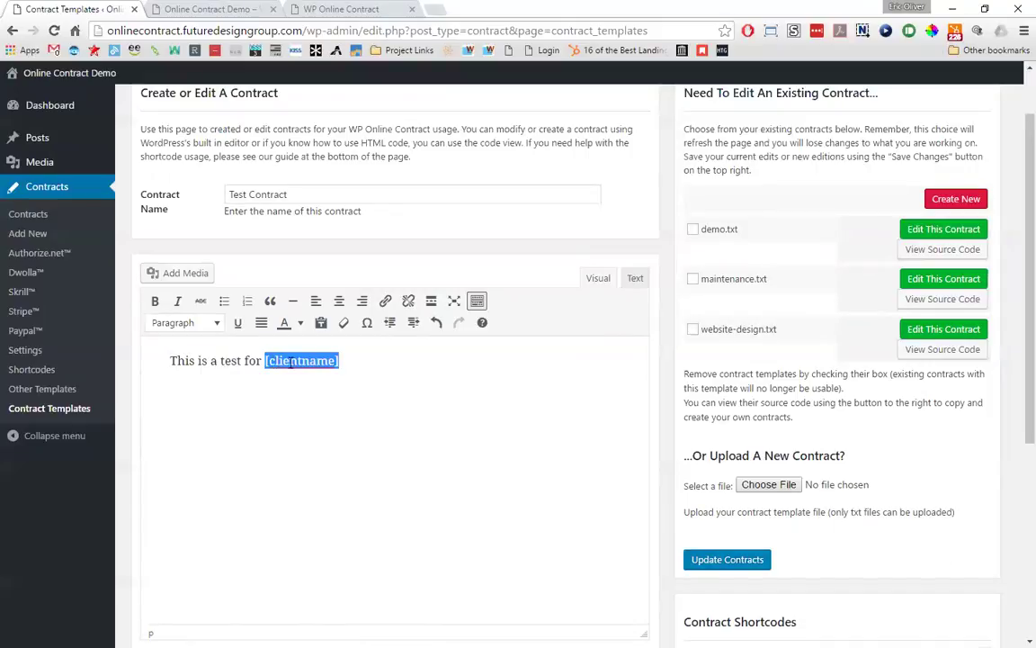
{"action": "left_click", "coordinate": [352, 363]}
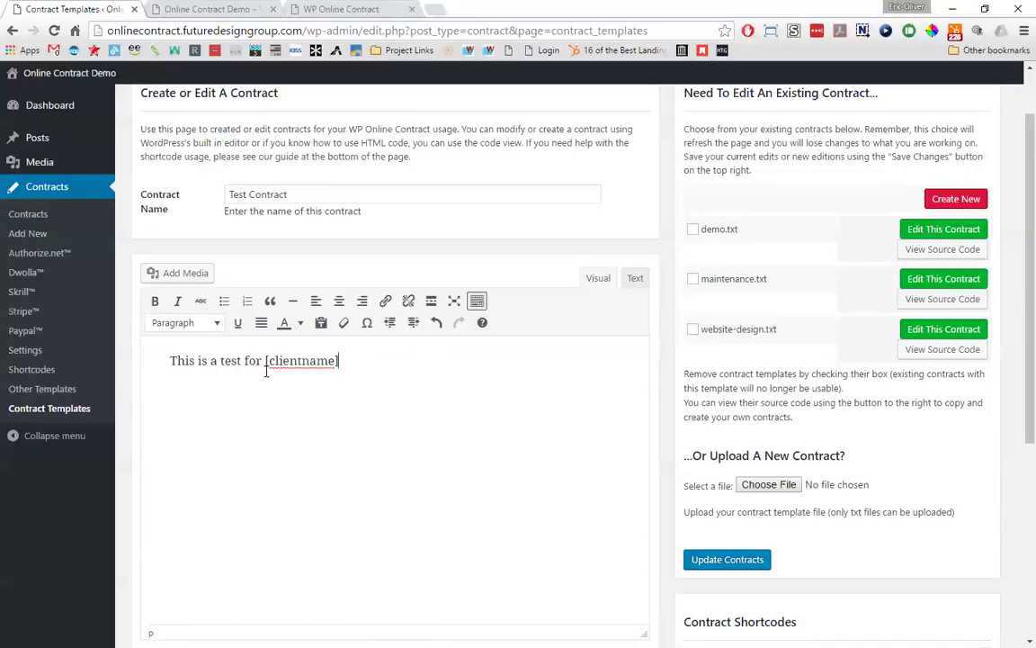
{"action": "scroll", "coordinate": [178, 472], "scroll_direction": "down", "scroll_amount": 3}
- Save Test Contract, then check the browser console in DevTools and close it
{"action": "left_click", "coordinate": [148, 442]}
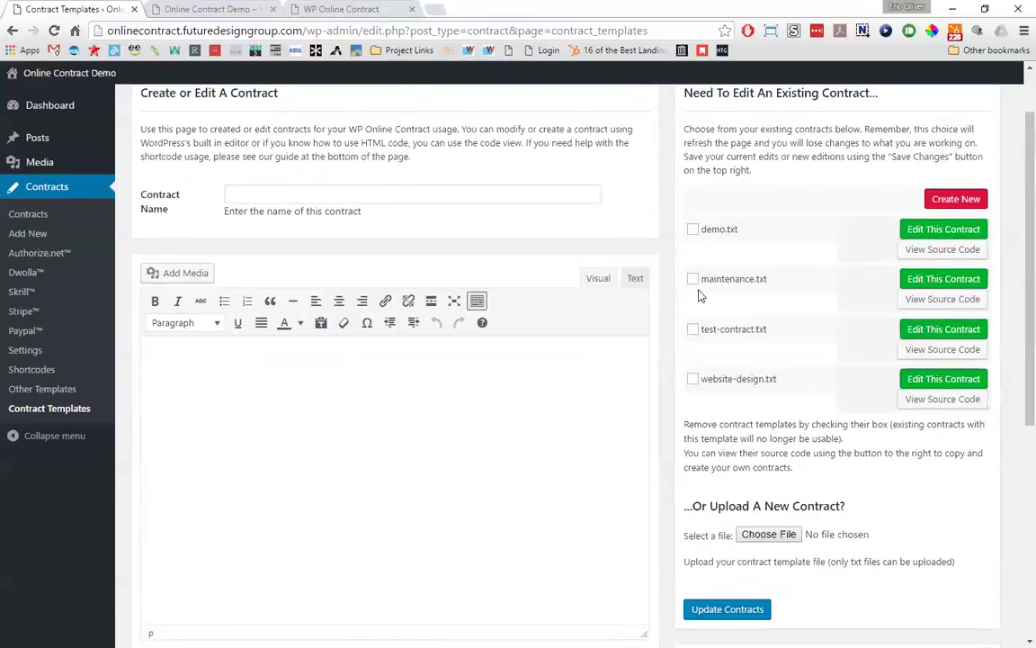
{"action": "scroll", "coordinate": [193, 520], "scroll_direction": "down", "scroll_amount": 2}
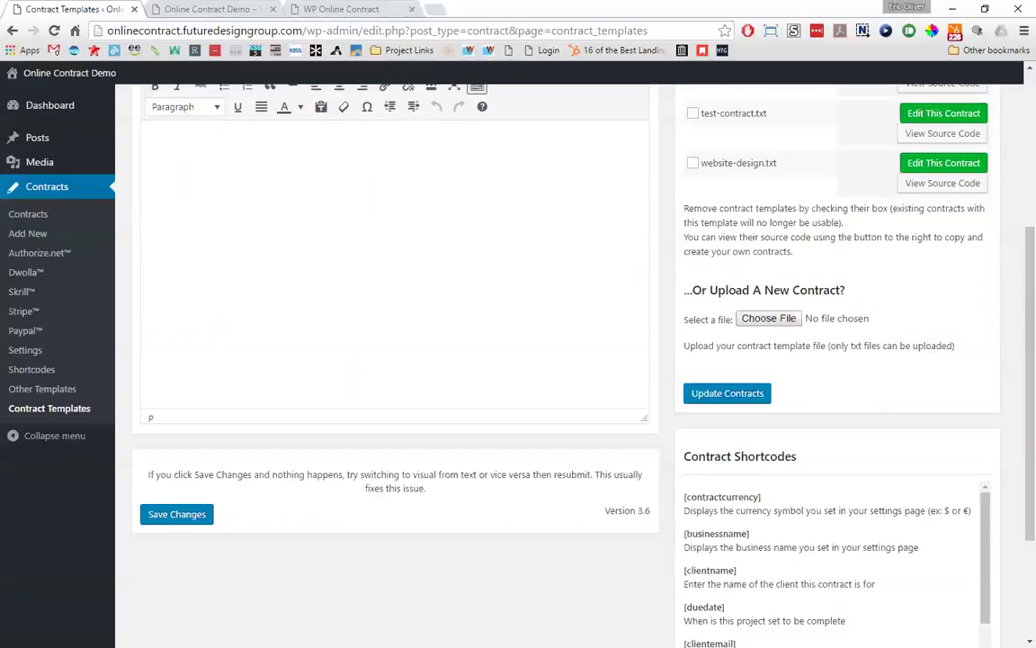
{"action": "right_click", "coordinate": [281, 590]}
{"action": "left_click", "coordinate": [315, 574]}
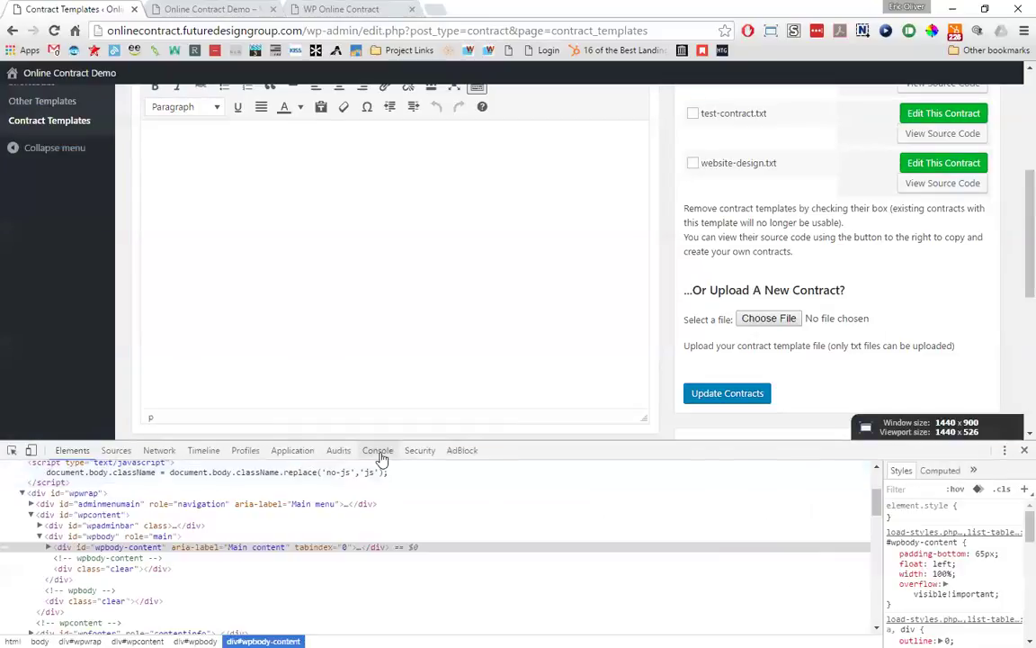
{"action": "left_click", "coordinate": [378, 450]}
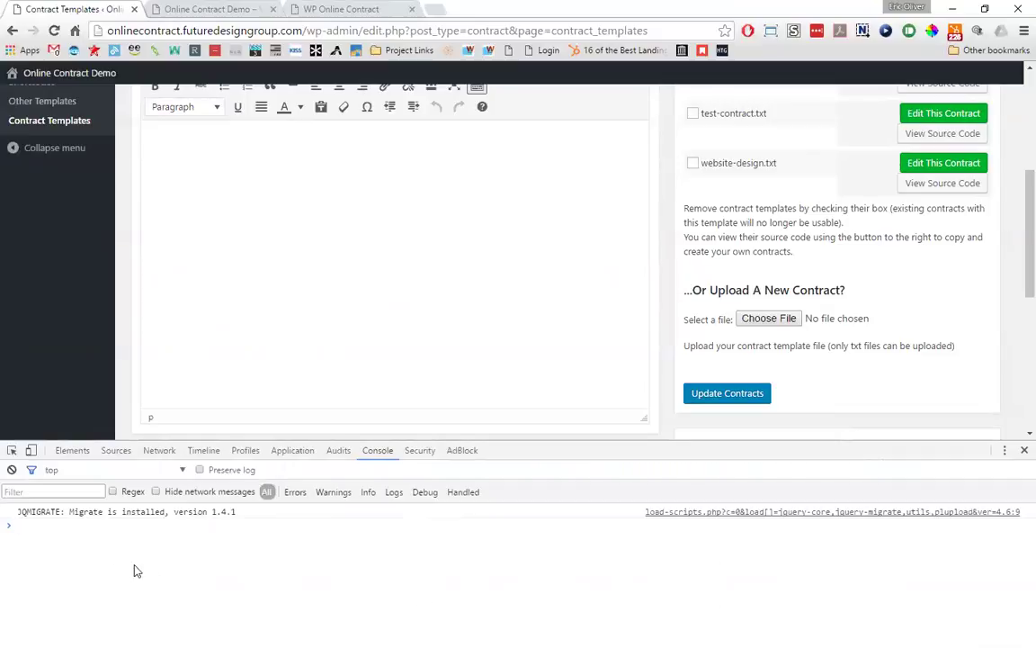
{"action": "left_click", "coordinate": [1024, 450]}
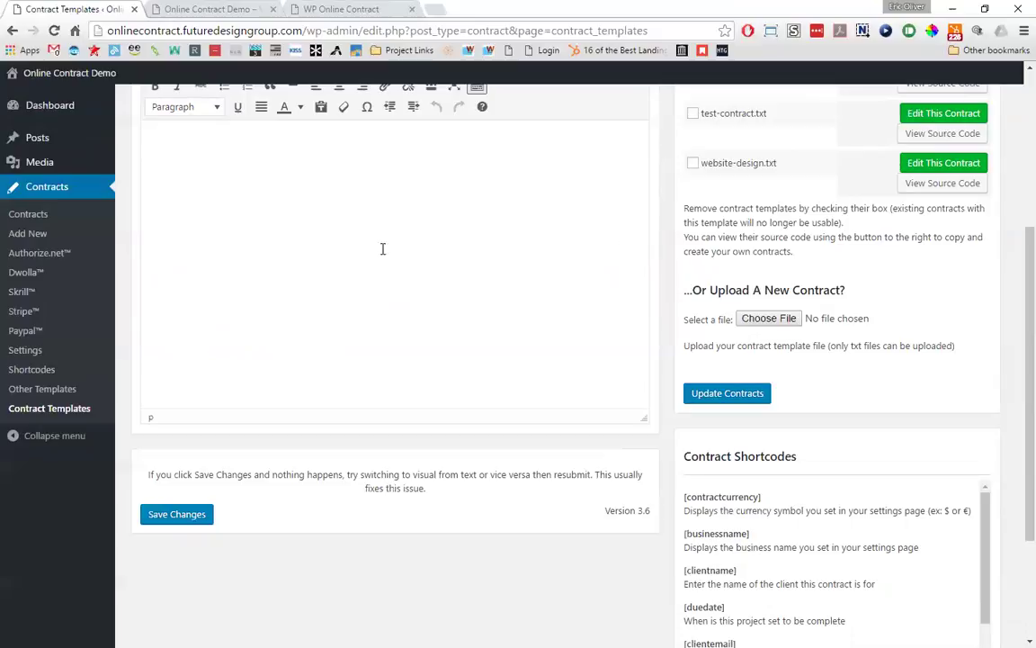
{"action": "scroll", "coordinate": [787, 284], "scroll_direction": "up", "scroll_amount": 1}
{"action": "scroll", "coordinate": [787, 284], "scroll_direction": "up", "scroll_amount": 2}
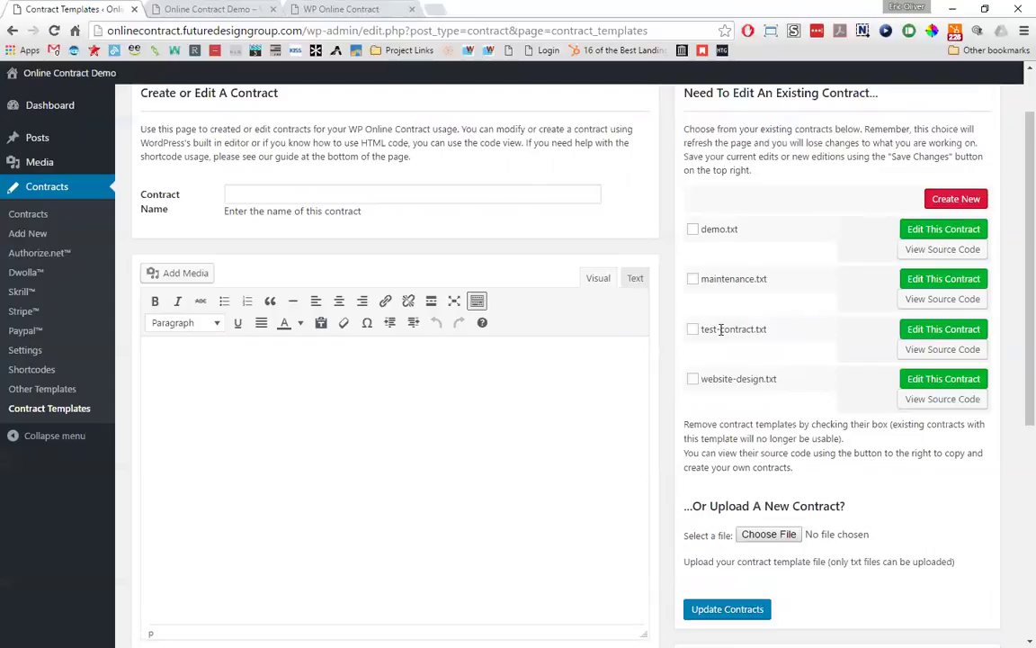
{"action": "left_click", "coordinate": [944, 329]}
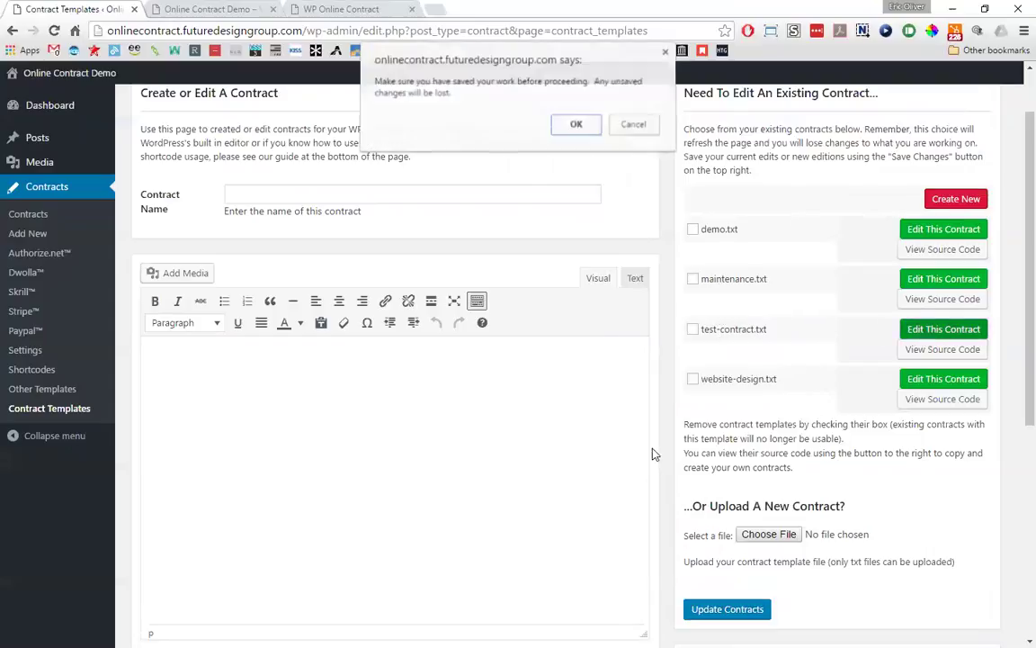
{"action": "left_click", "coordinate": [576, 126]}
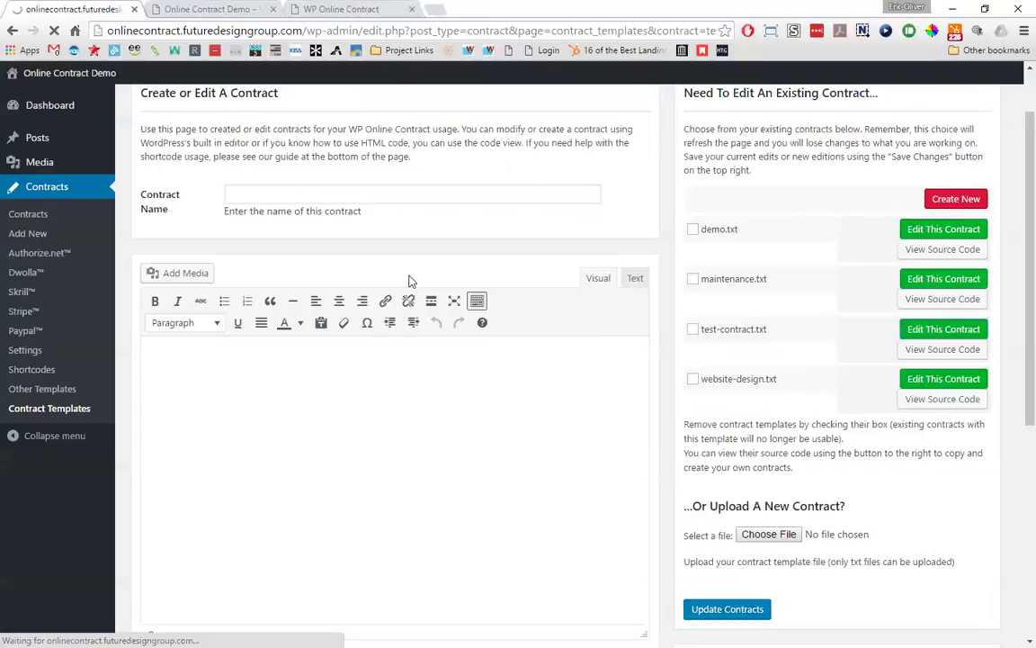
{"action": "left_click", "coordinate": [432, 431]}
{"action": "type", "text": "."}
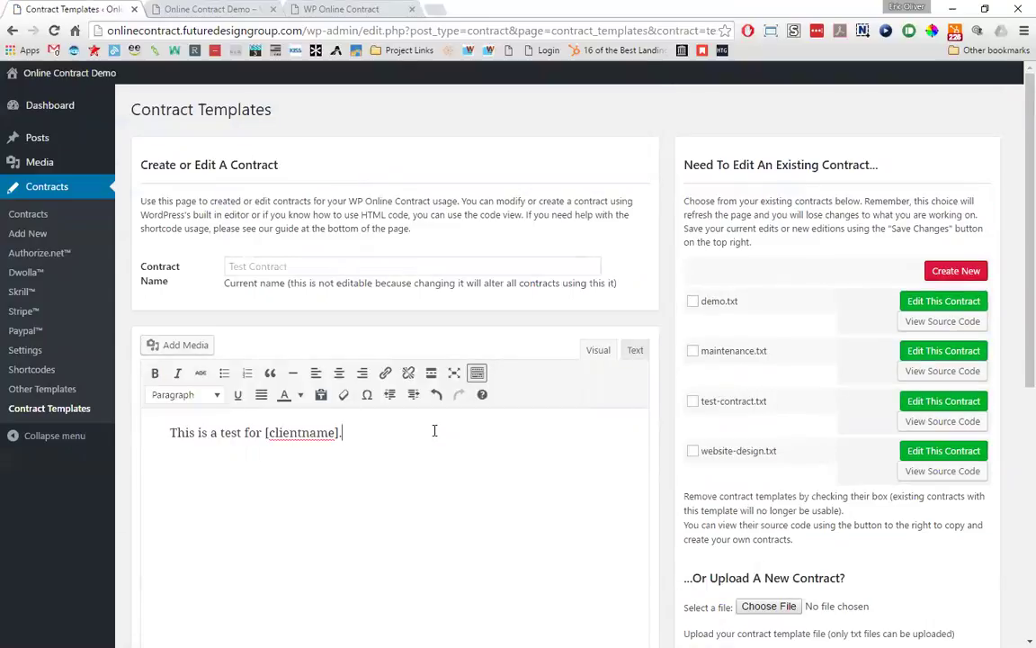
{"action": "type", "text": " This is just a test."}
{"action": "scroll", "coordinate": [102, 558], "scroll_direction": "down", "scroll_amount": 4}
{"action": "left_click", "coordinate": [177, 446]}
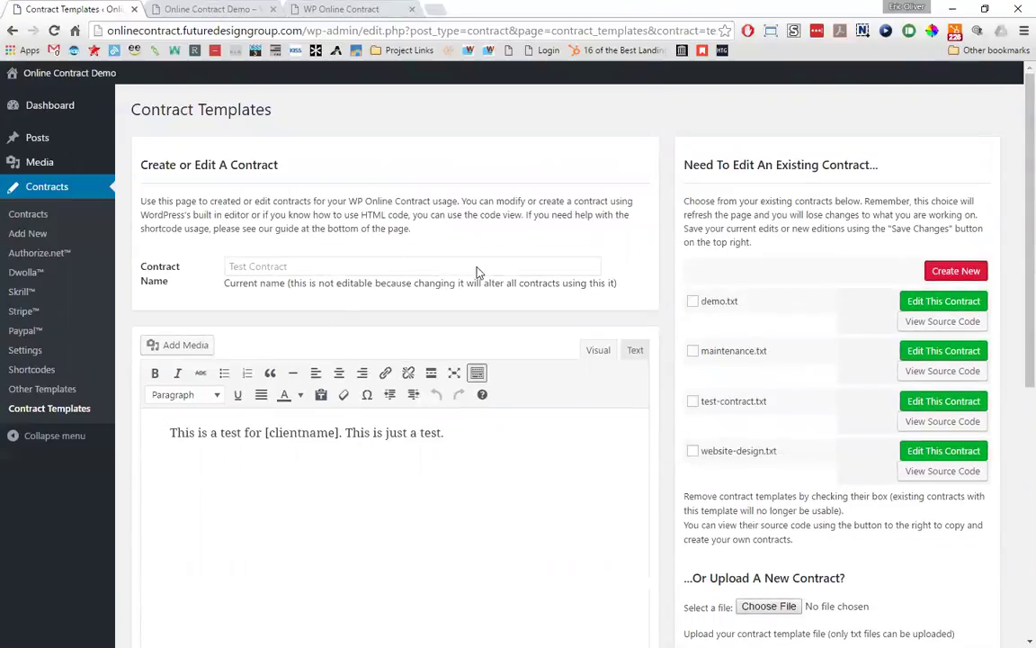
- View test-contract.txt's raw source in a new tab, select its line, then return to Contract Templates
{"action": "left_click", "coordinate": [939, 422]}
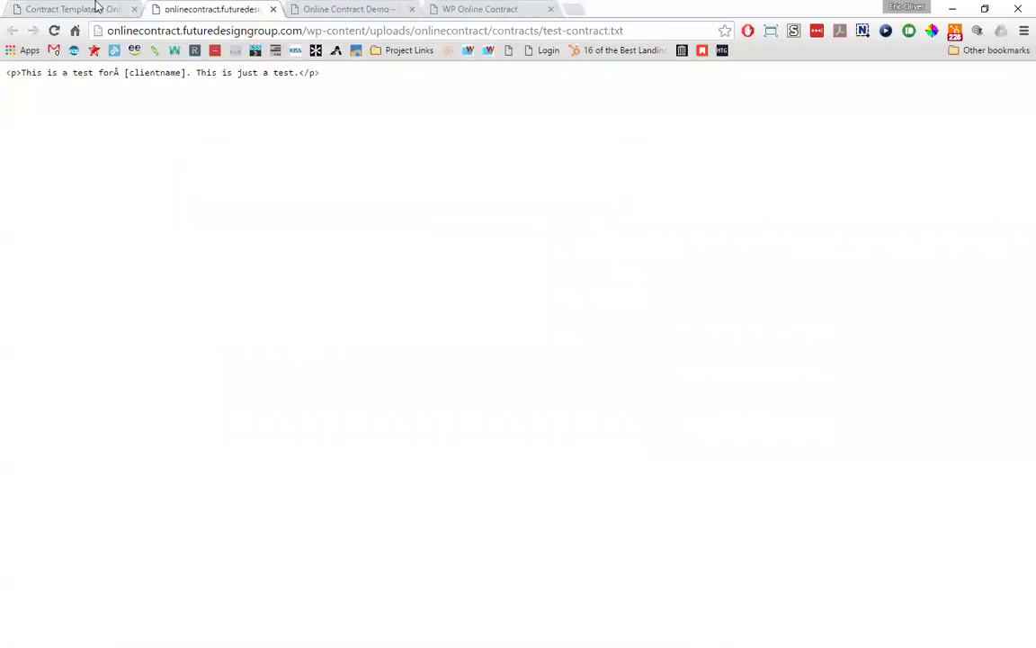
{"action": "left_click_drag", "start_coordinate": [4, 77], "coordinate": [405, 72]}
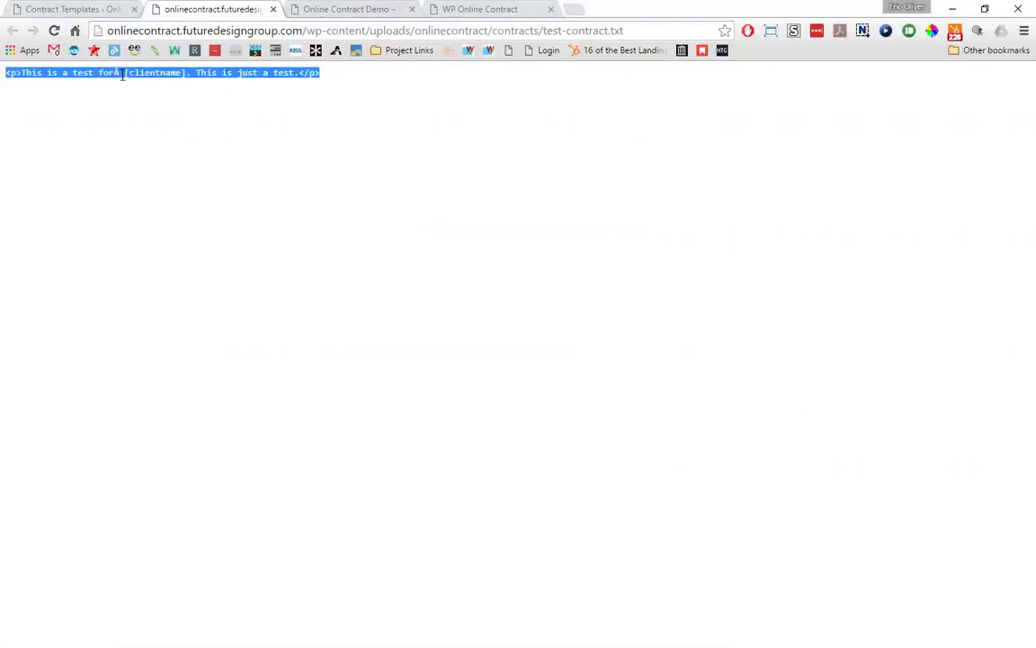
{"action": "left_click", "coordinate": [116, 72]}
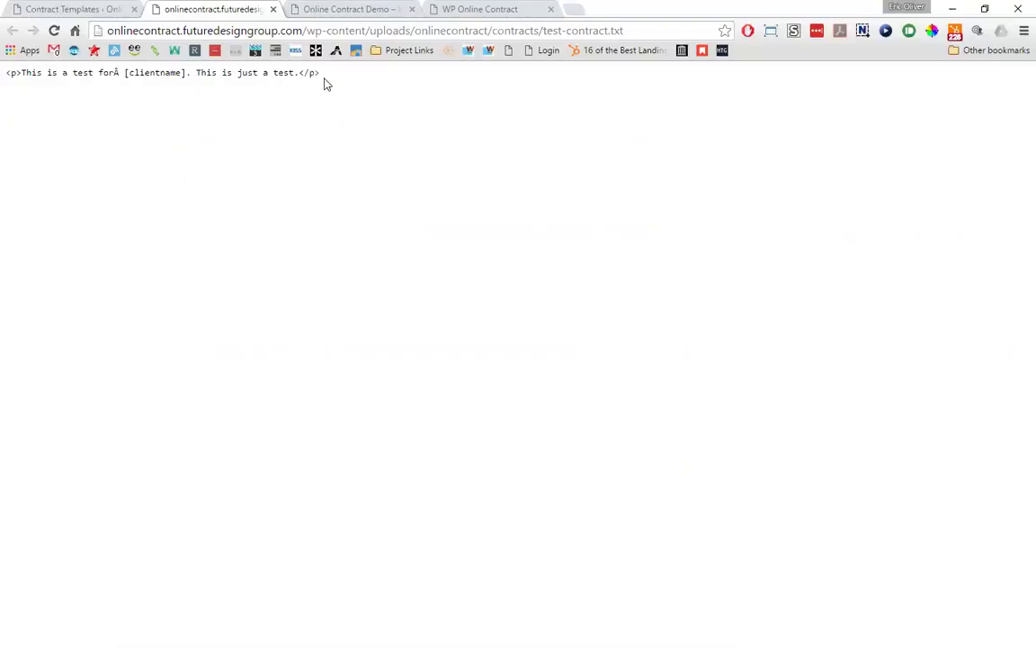
{"action": "left_click_drag", "start_coordinate": [332, 72], "coordinate": [6, 71]}
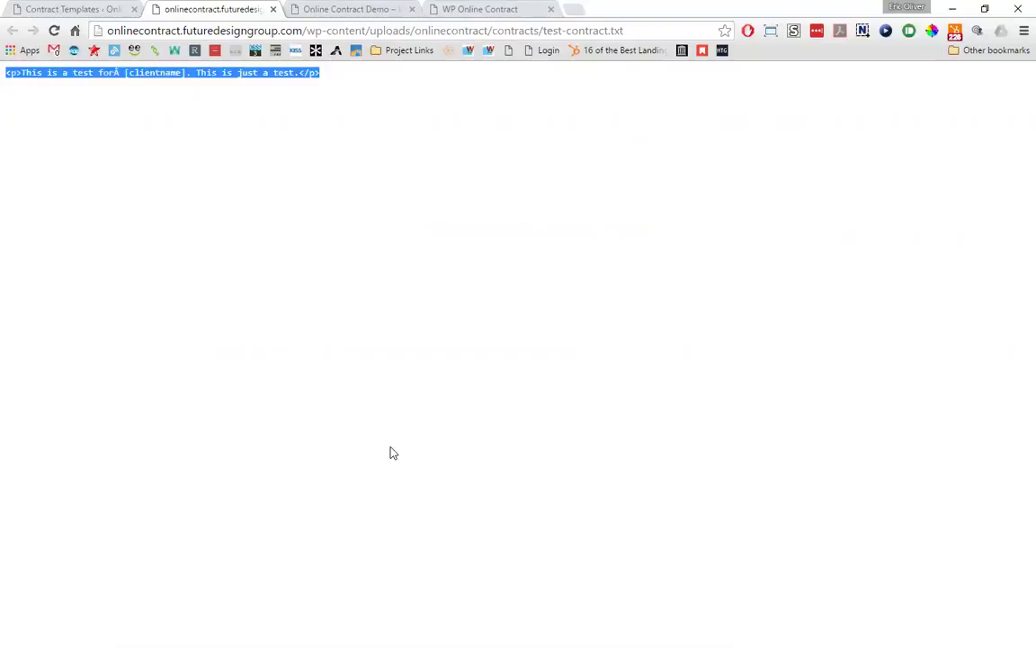
{"action": "left_click", "coordinate": [69, 10]}
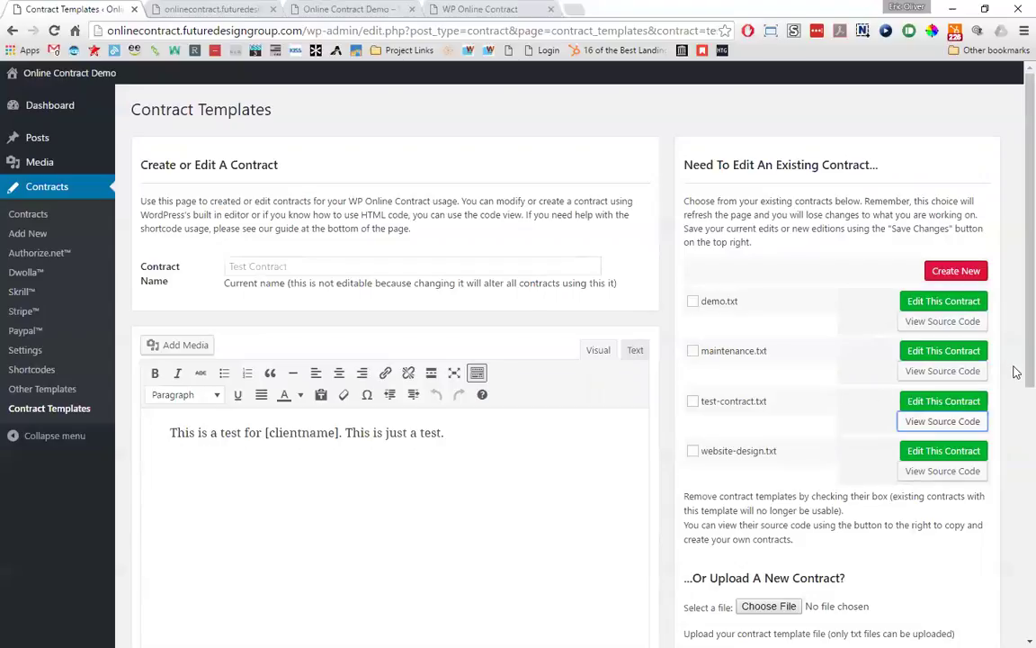
- Delete test-contract.txt via Update Contracts, confirm, then open website-design.txt for editing
{"action": "left_click", "coordinate": [693, 401]}
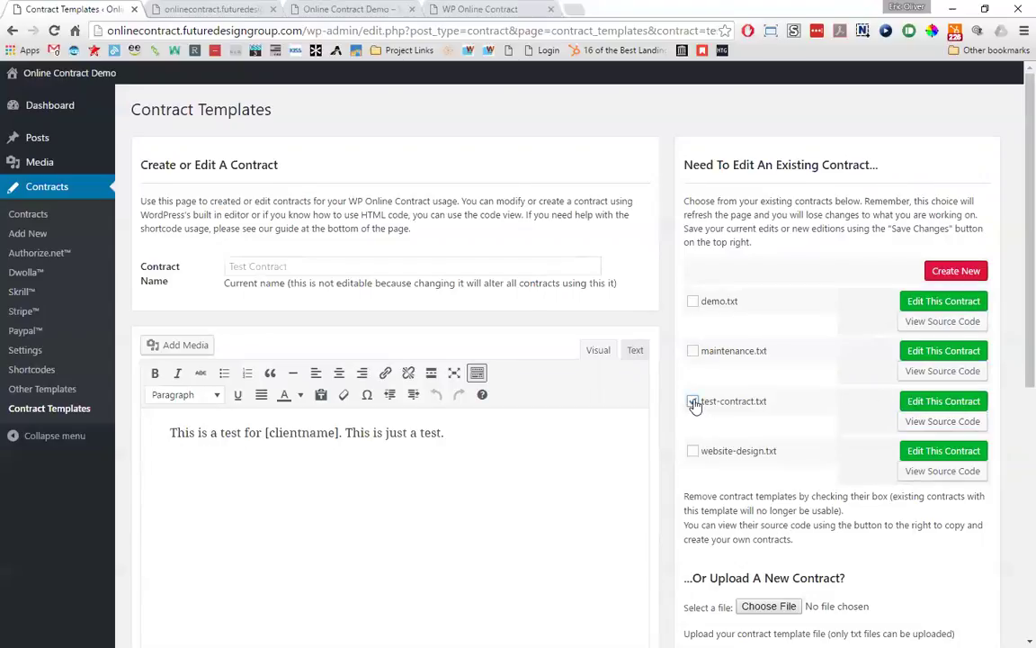
{"action": "scroll", "coordinate": [702, 458], "scroll_direction": "down", "scroll_amount": 3}
{"action": "left_click", "coordinate": [713, 539]}
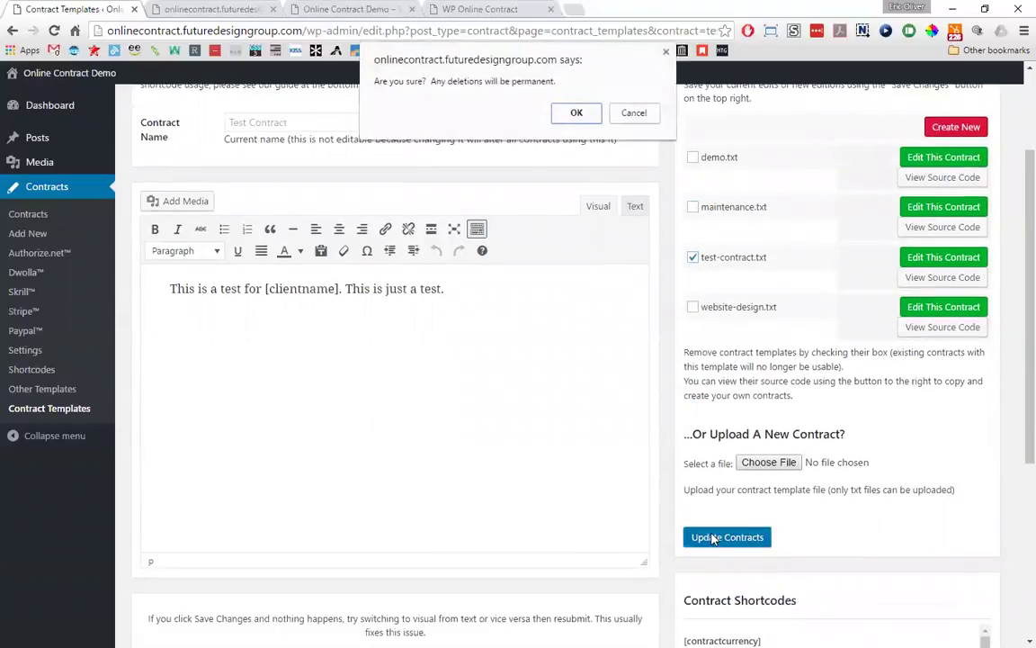
{"action": "left_click", "coordinate": [577, 112]}
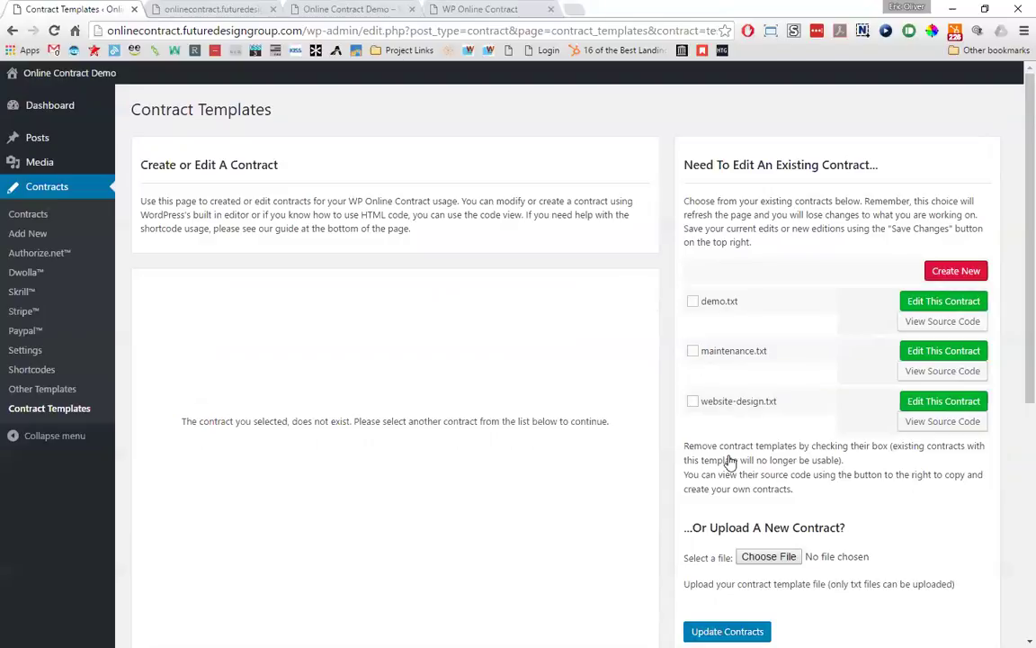
{"action": "scroll", "coordinate": [730, 461], "scroll_direction": "down", "scroll_amount": 4}
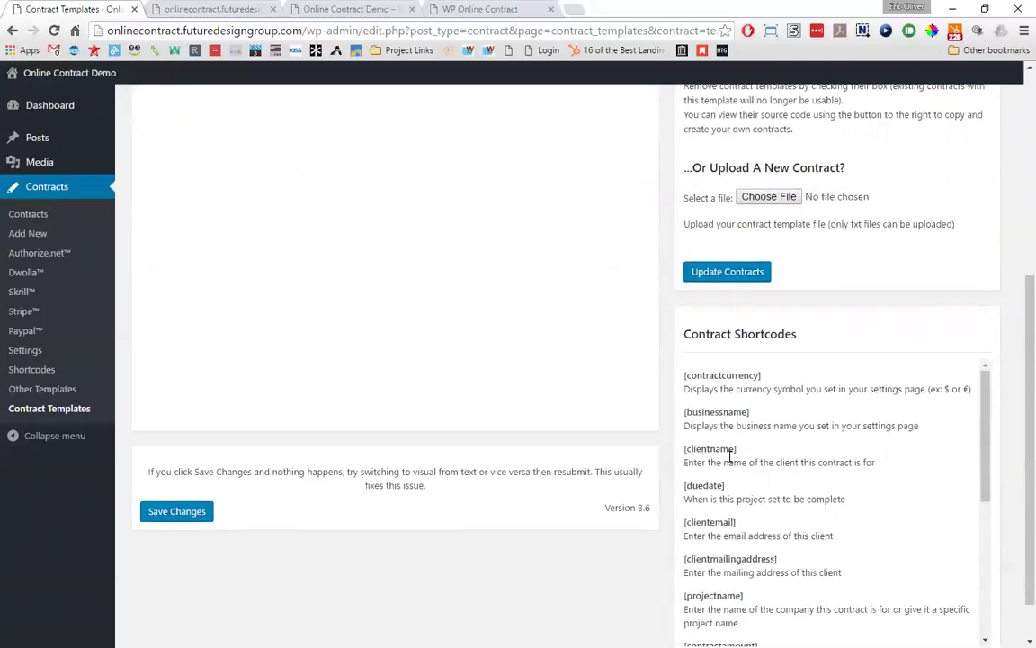
{"action": "scroll", "coordinate": [666, 521], "scroll_direction": "down", "scroll_amount": 1}
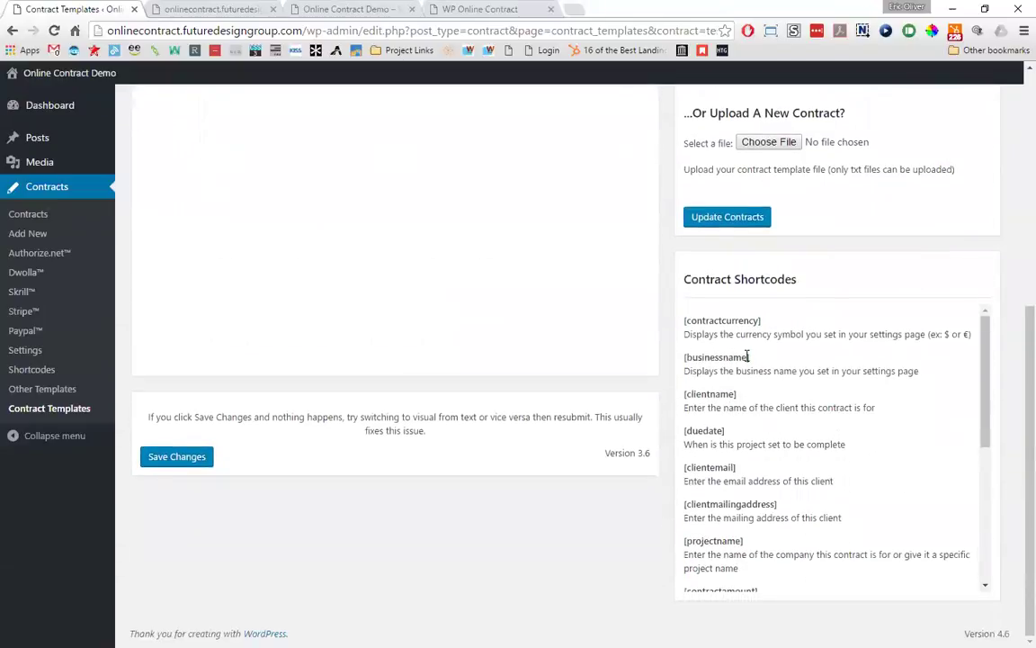
{"action": "scroll", "coordinate": [752, 385], "scroll_direction": "down", "scroll_amount": 1}
{"action": "scroll", "coordinate": [752, 386], "scroll_direction": "down", "scroll_amount": 5}
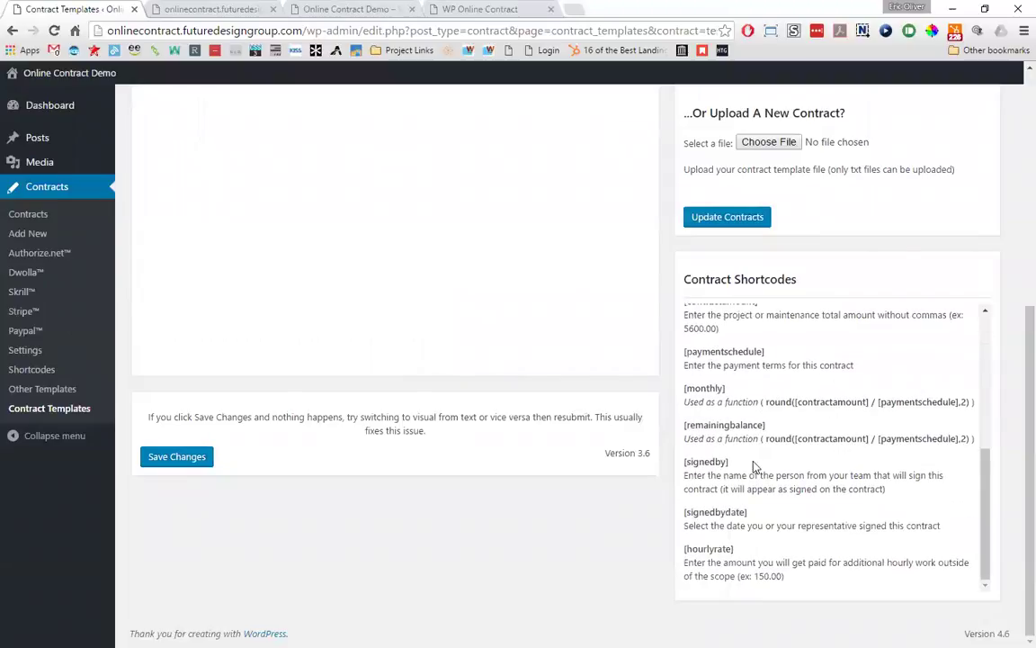
{"action": "scroll", "coordinate": [649, 432], "scroll_direction": "up", "scroll_amount": 10}
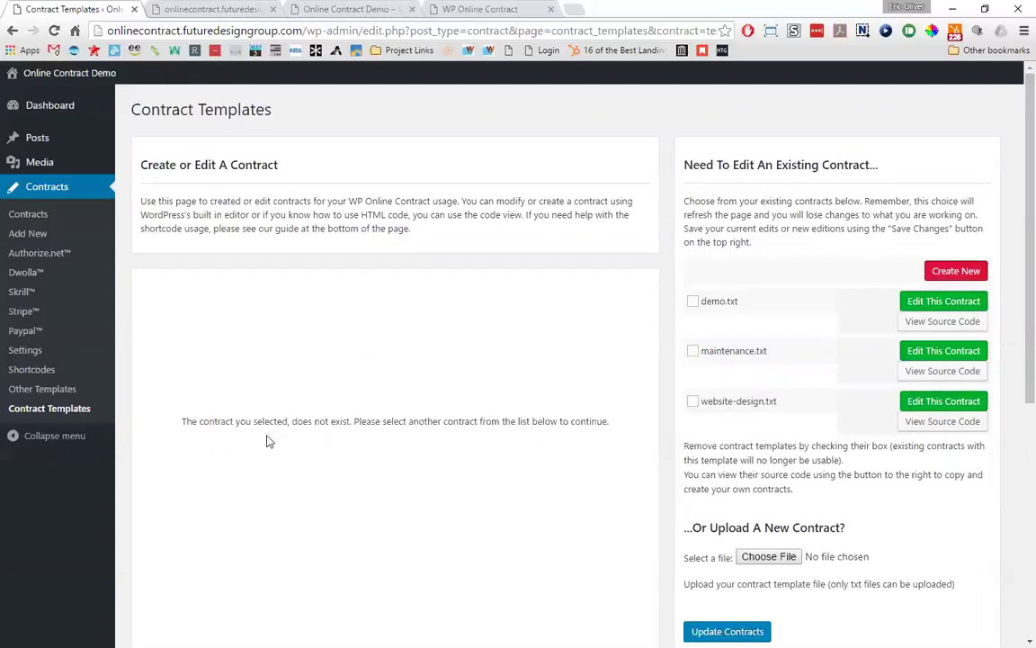
{"action": "left_click", "coordinate": [947, 405]}
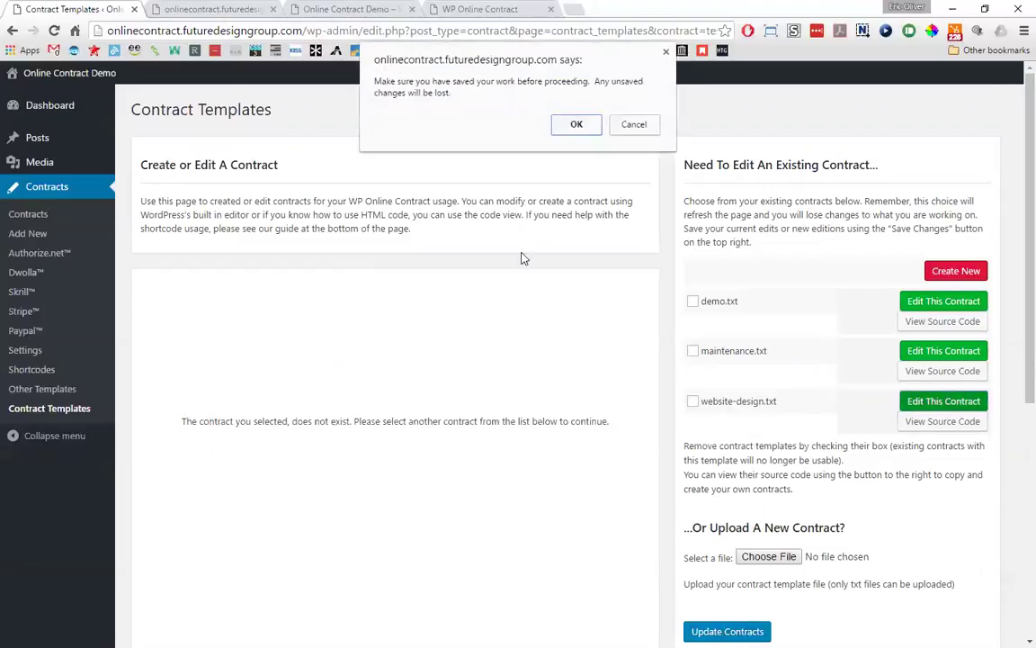
- Accept the unsaved-changes warning and scroll through the 'AGREEMENT FOR PRODUCTION OF A WEBSITE' text
{"action": "left_click", "coordinate": [574, 126]}
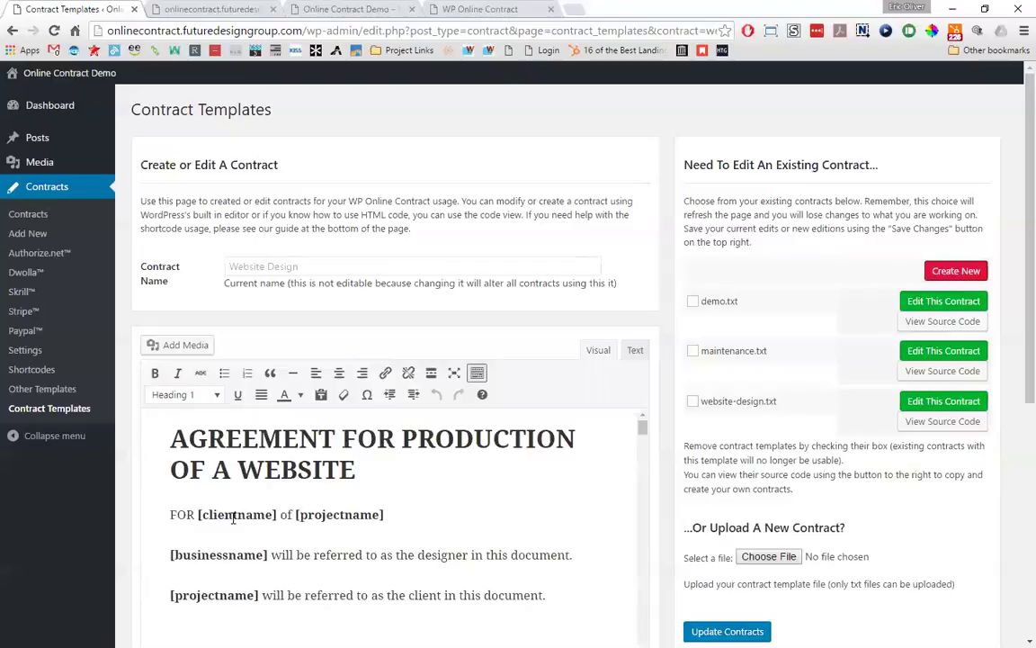
{"action": "scroll", "coordinate": [190, 462], "scroll_direction": "down", "scroll_amount": 1}
{"action": "scroll", "coordinate": [216, 511], "scroll_direction": "down", "scroll_amount": 1}
{"action": "scroll", "coordinate": [270, 526], "scroll_direction": "down", "scroll_amount": 10}
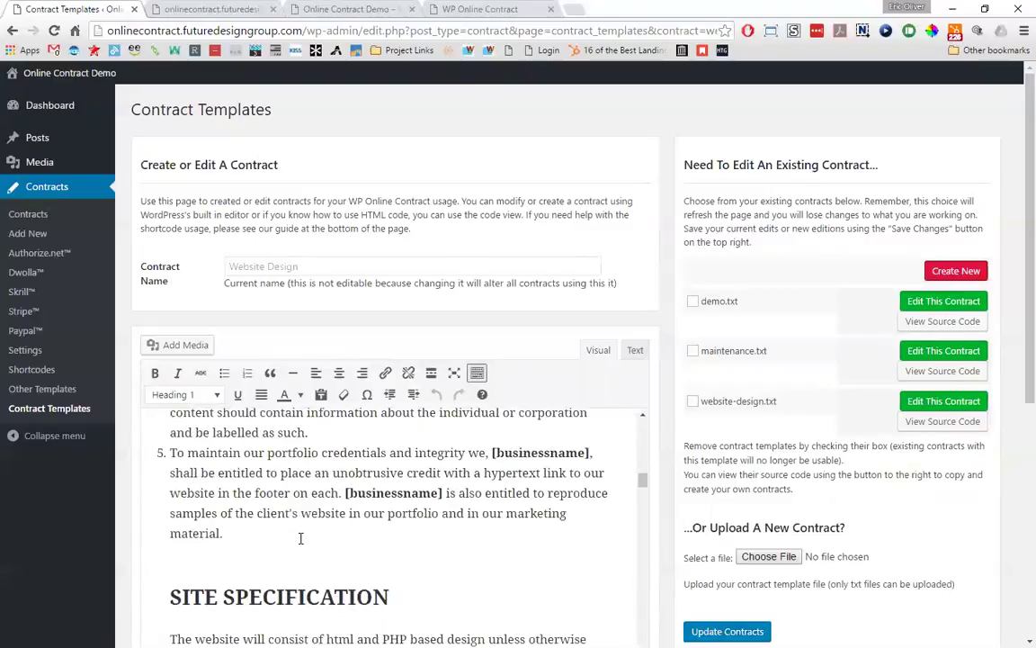
{"action": "scroll", "coordinate": [349, 463], "scroll_direction": "up", "scroll_amount": 3}
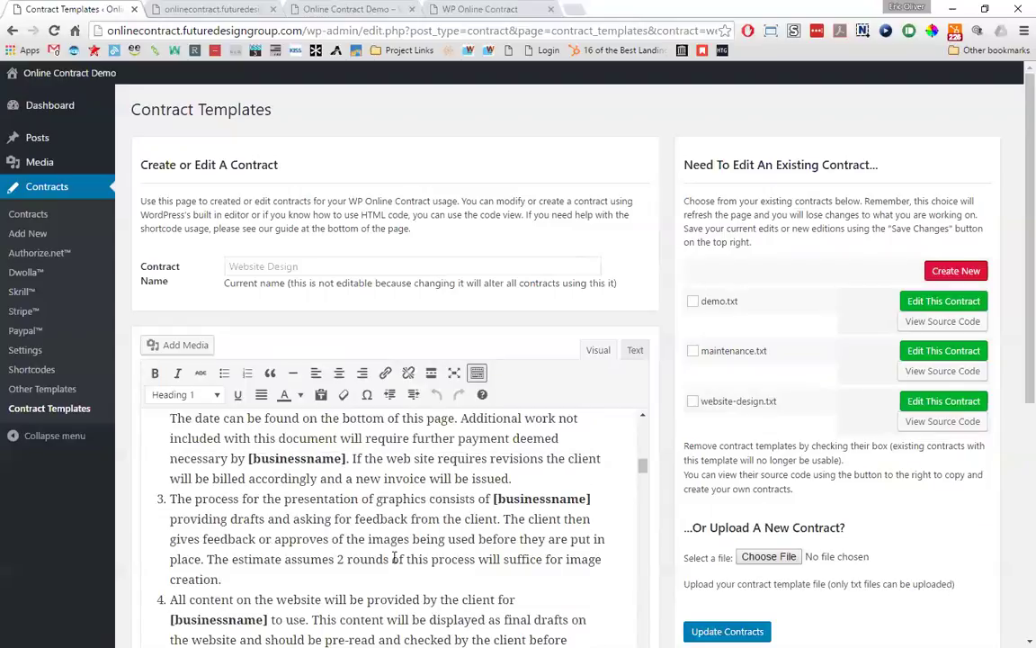
{"action": "scroll", "coordinate": [398, 560], "scroll_direction": "down", "scroll_amount": 3}
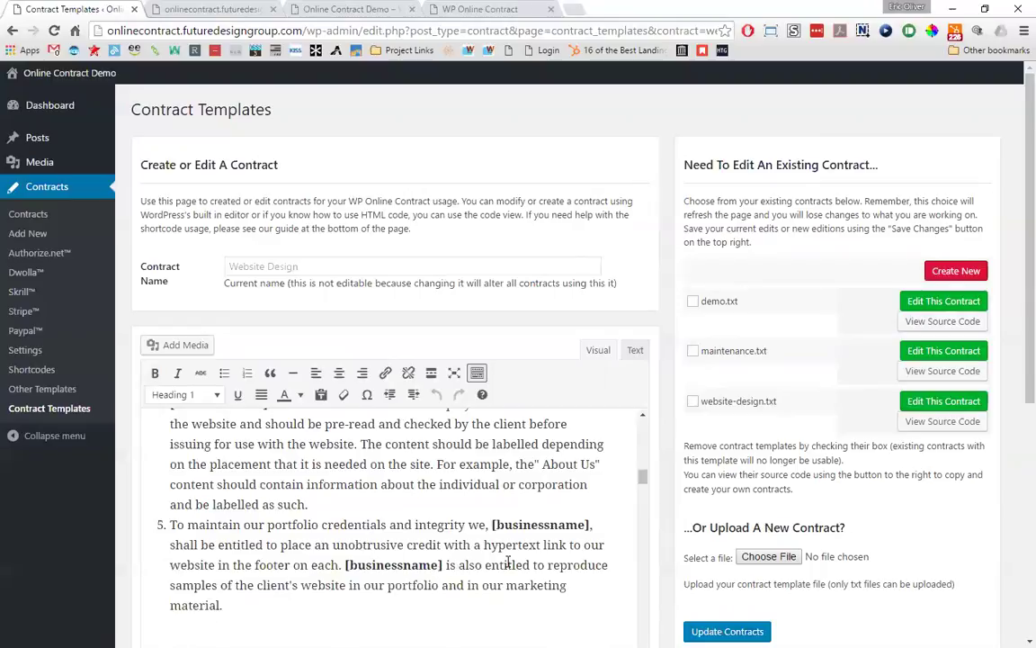
- Go to Contracts > Other Templates and scroll through the Contract CSS stylesheet
{"action": "left_click", "coordinate": [42, 390]}
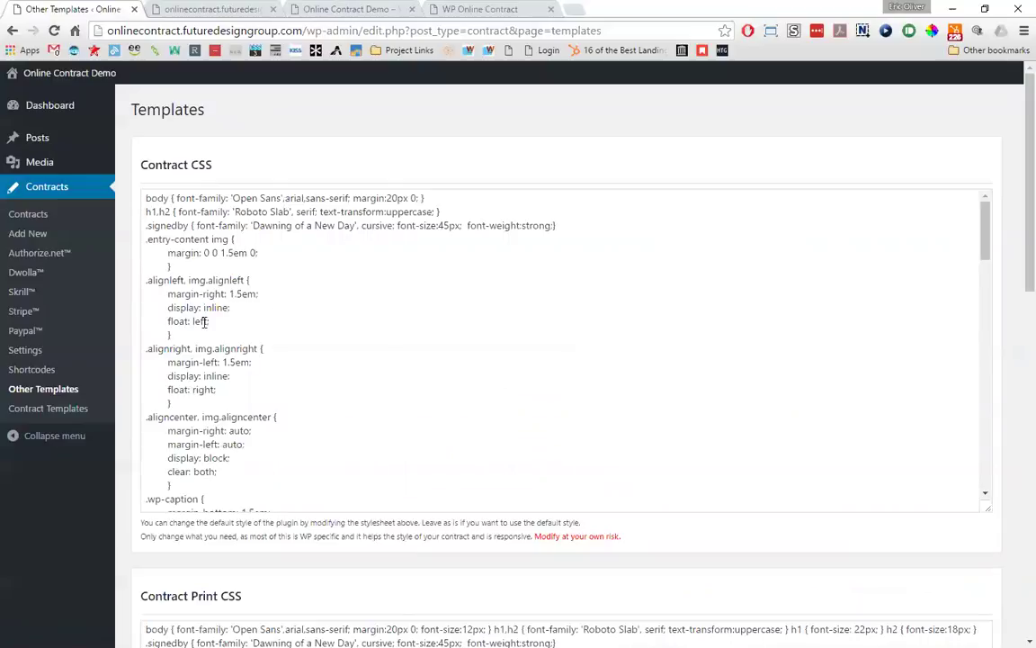
{"action": "scroll", "coordinate": [204, 324], "scroll_direction": "down", "scroll_amount": 7}
{"action": "scroll", "coordinate": [203, 333], "scroll_direction": "down", "scroll_amount": 5}
{"action": "scroll", "coordinate": [203, 363], "scroll_direction": "up", "scroll_amount": 15}
{"action": "scroll", "coordinate": [188, 426], "scroll_direction": "down", "scroll_amount": 4}
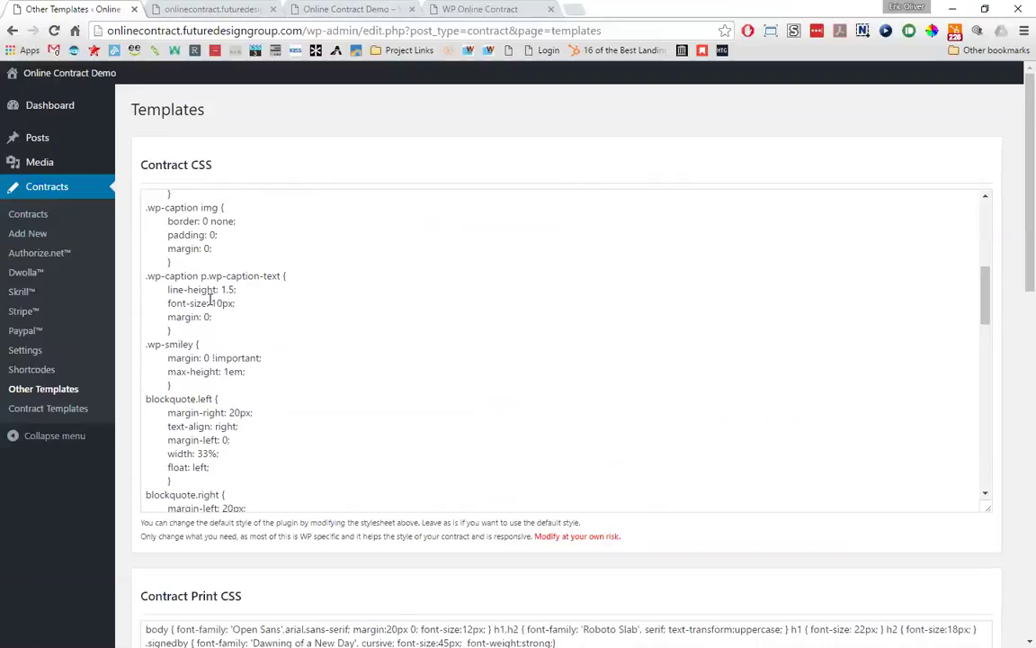
{"action": "scroll", "coordinate": [211, 299], "scroll_direction": "down", "scroll_amount": 9}
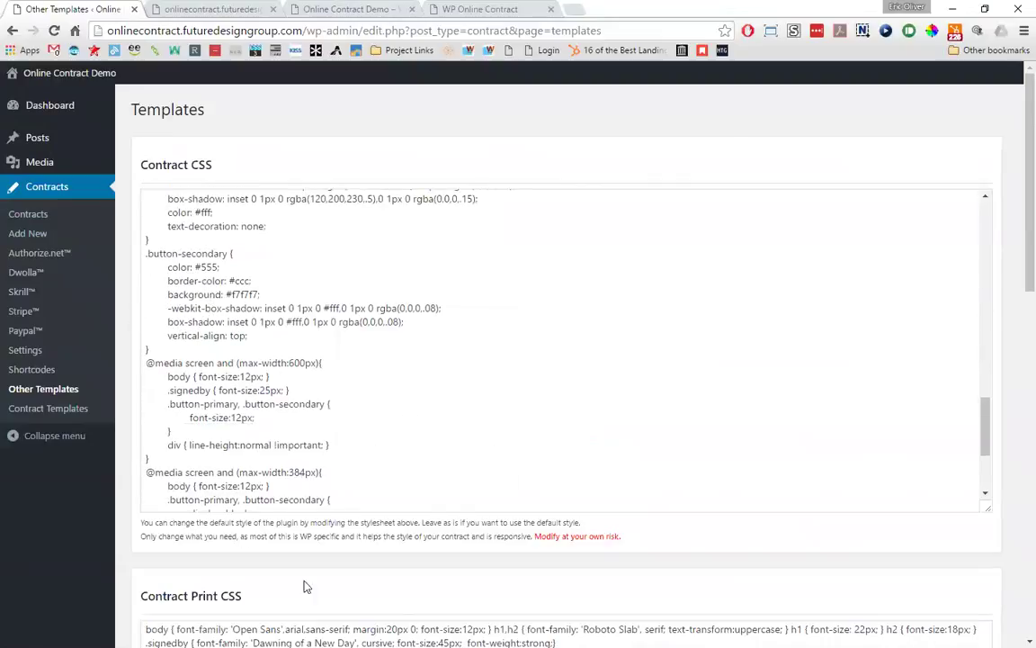
{"action": "scroll", "coordinate": [248, 396], "scroll_direction": "up", "scroll_amount": 15}
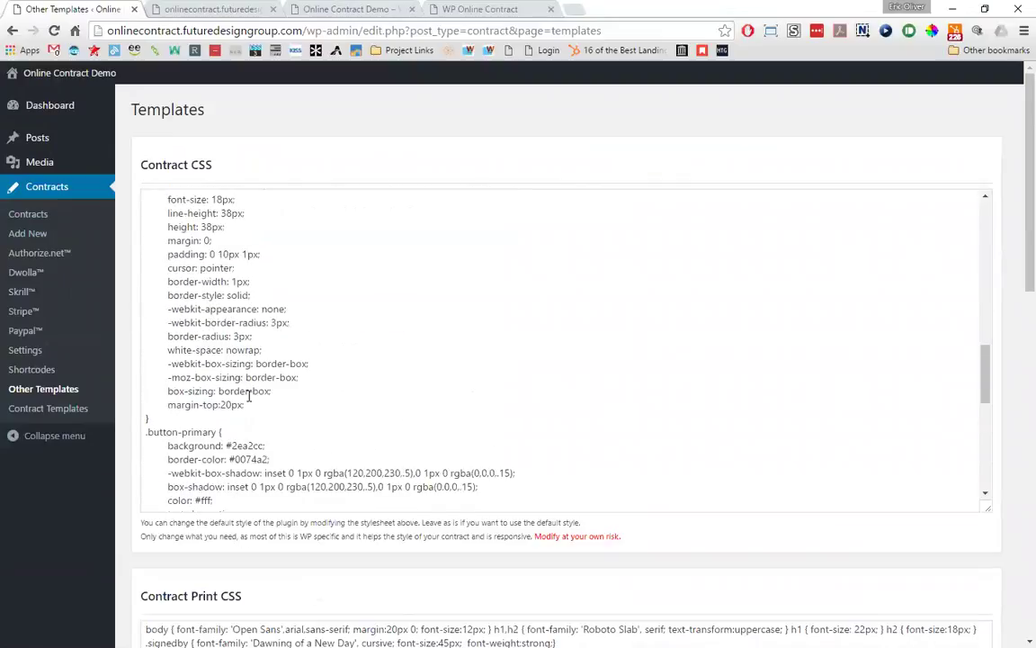
{"action": "scroll", "coordinate": [248, 396], "scroll_direction": "up", "scroll_amount": 2}
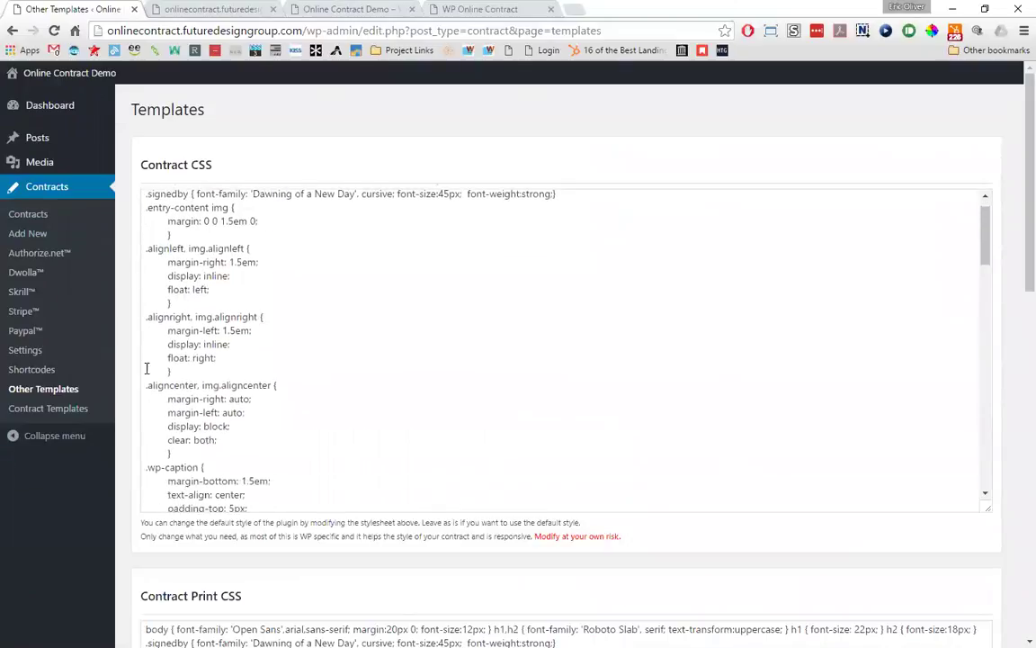
{"action": "scroll", "coordinate": [148, 365], "scroll_direction": "down", "scroll_amount": 3}
{"action": "scroll", "coordinate": [199, 596], "scroll_direction": "down", "scroll_amount": 2}
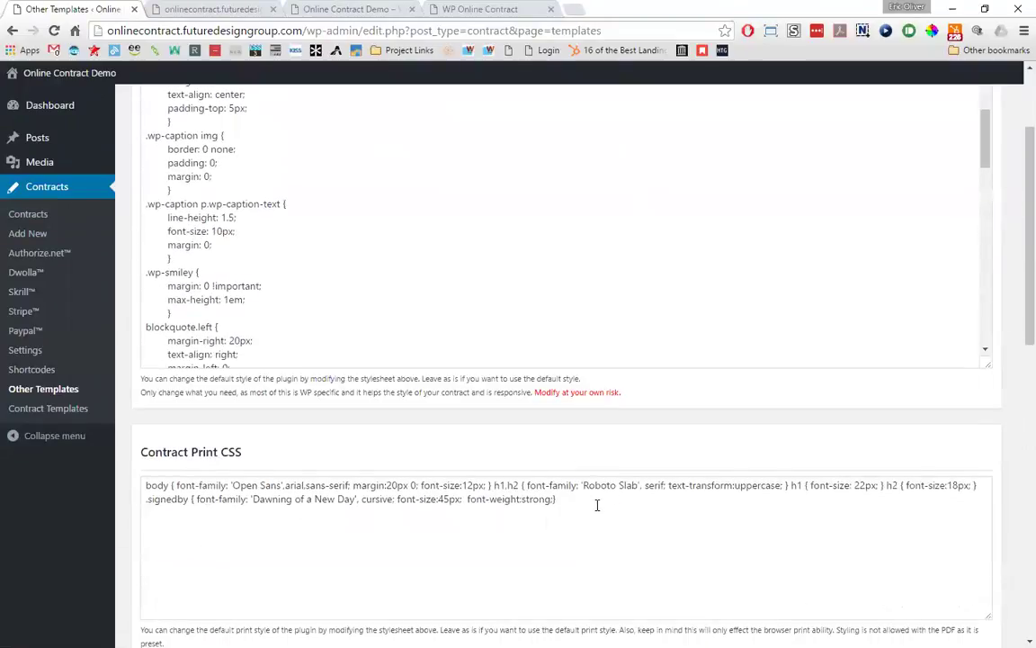
{"action": "triple_click", "coordinate": [395, 486]}
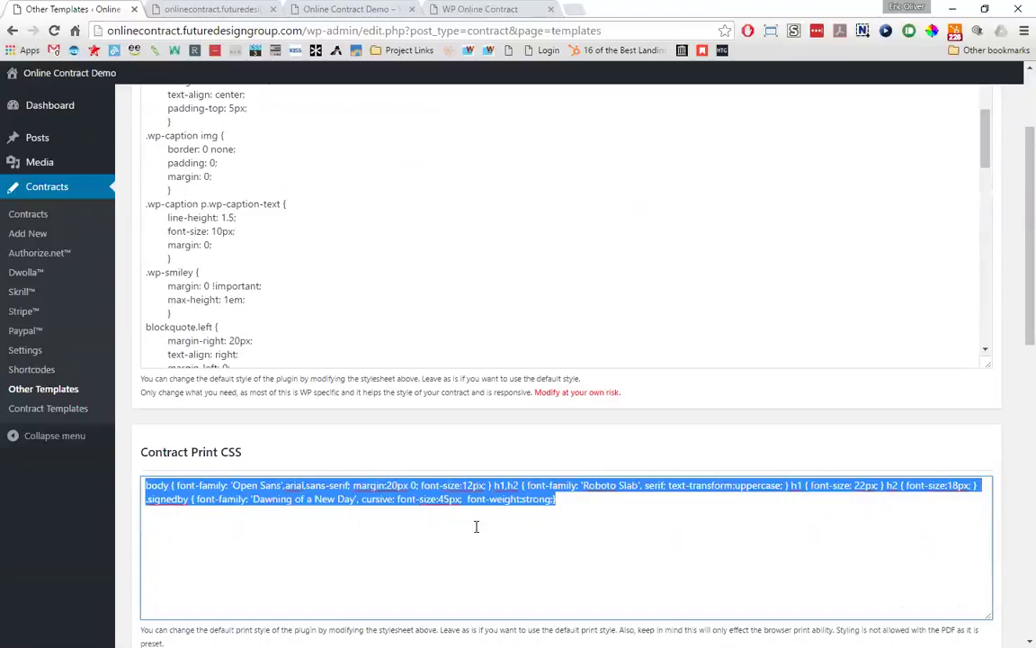
{"action": "left_click", "coordinate": [569, 506]}
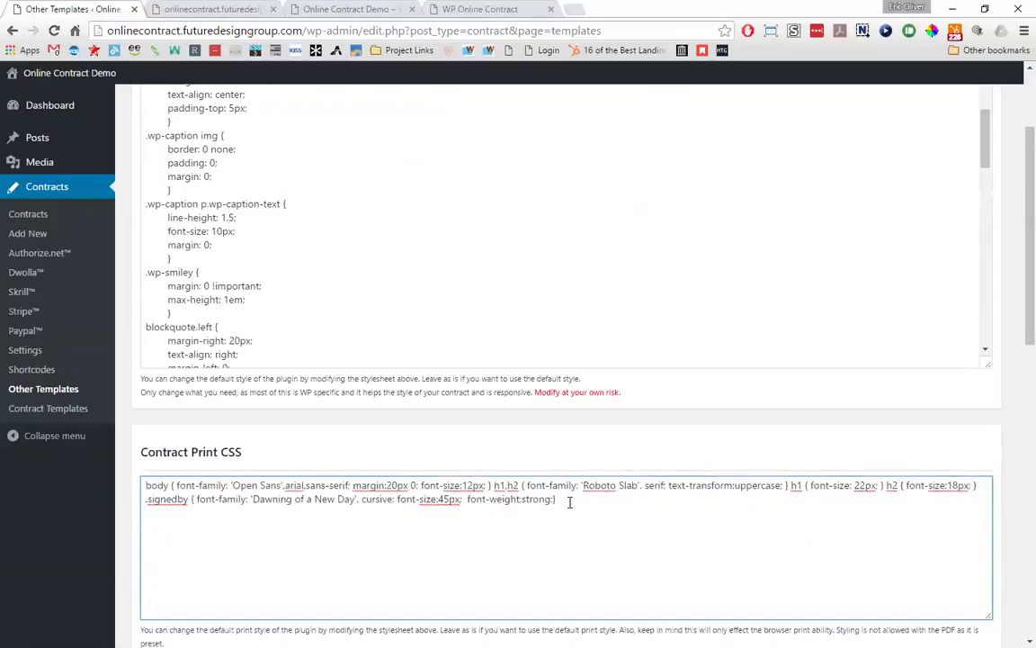
{"action": "left_click_drag", "start_coordinate": [569, 502], "coordinate": [137, 493]}
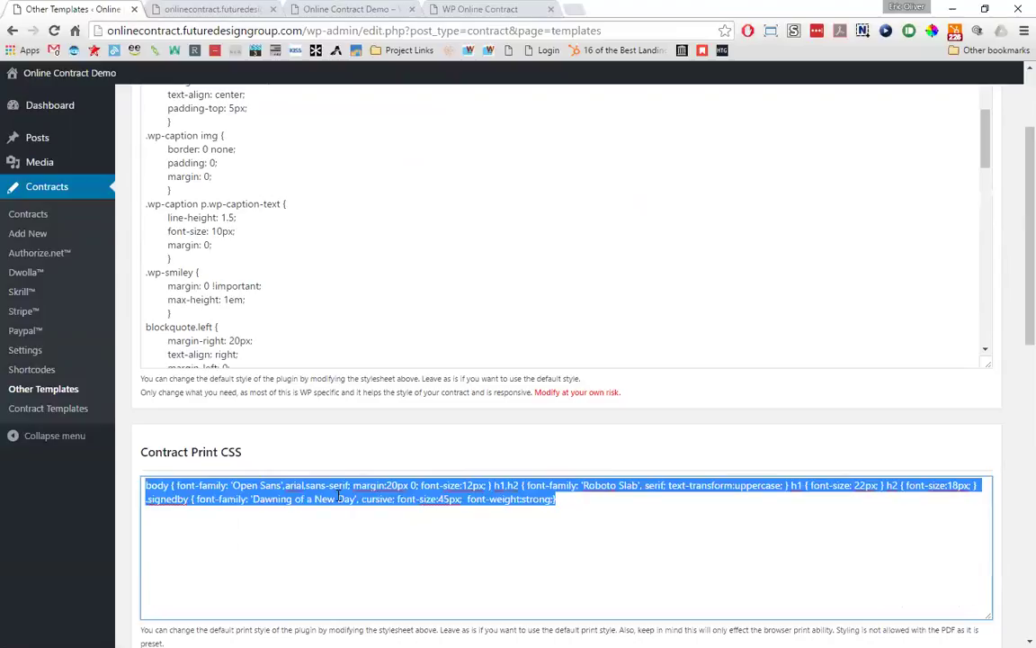
{"action": "left_click", "coordinate": [551, 518]}
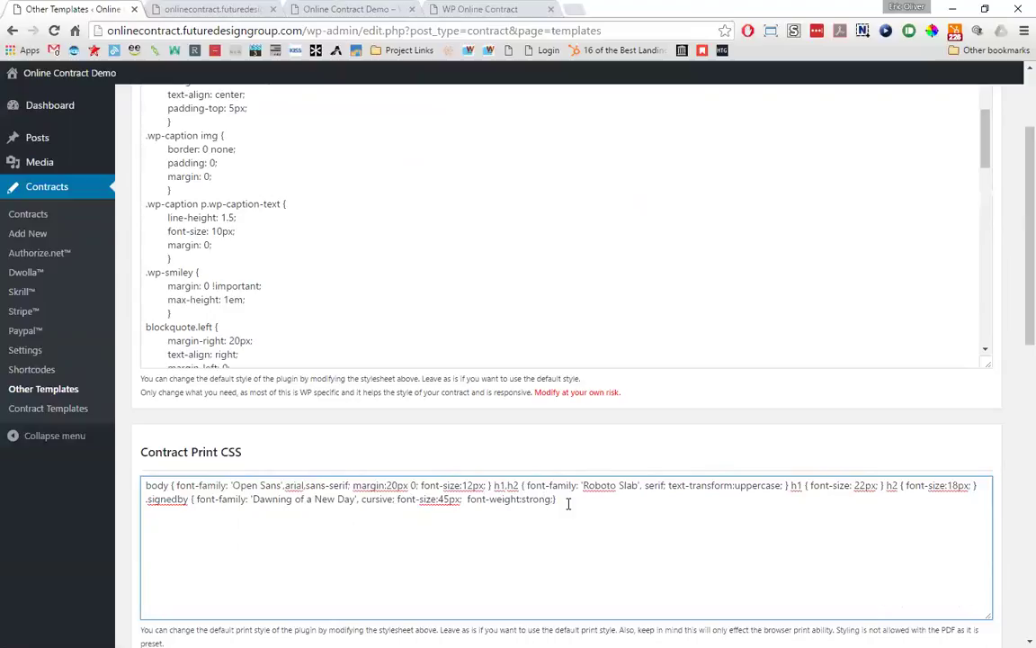
{"action": "left_click_drag", "start_coordinate": [567, 504], "coordinate": [113, 484]}
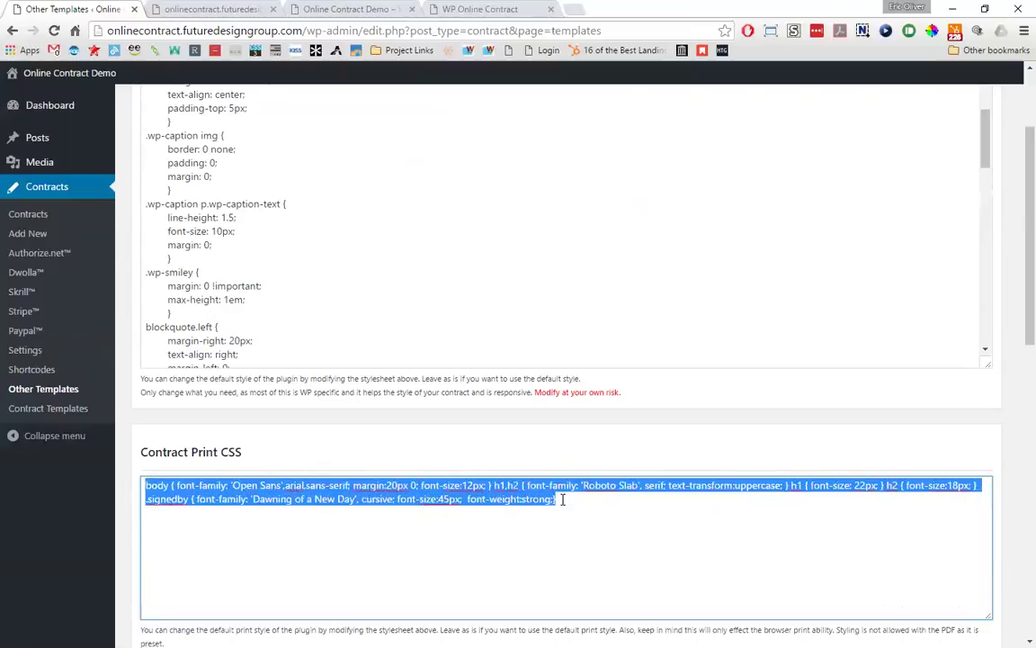
{"action": "left_click", "coordinate": [511, 499]}
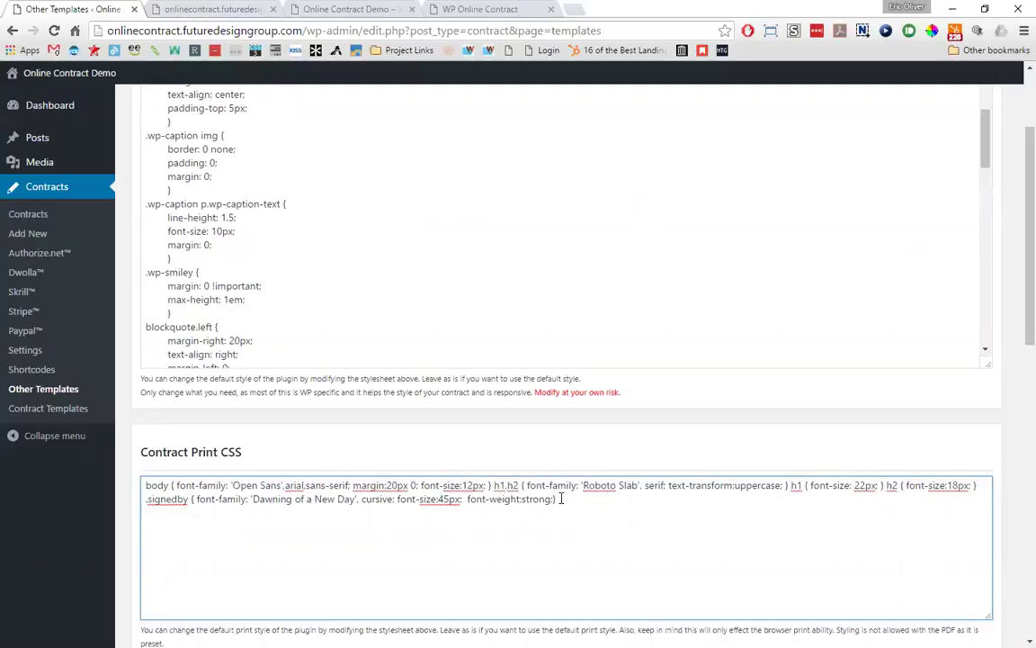
{"action": "scroll", "coordinate": [180, 265], "scroll_direction": "up", "scroll_amount": 3}
{"action": "scroll", "coordinate": [180, 274], "scroll_direction": "up", "scroll_amount": 3}
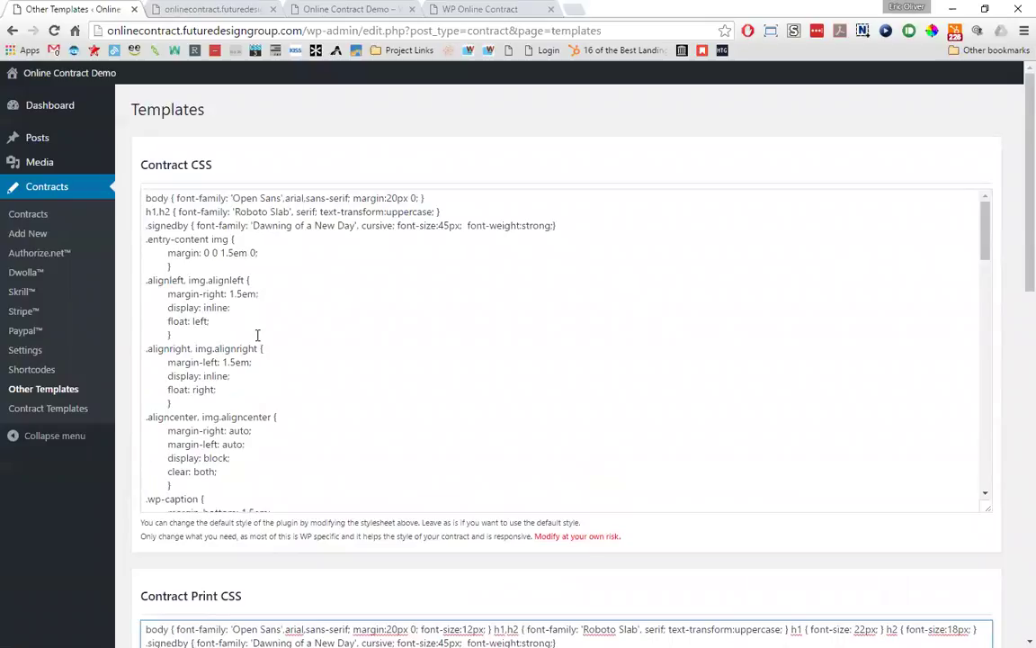
{"action": "scroll", "coordinate": [258, 334], "scroll_direction": "down", "scroll_amount": 4}
{"action": "scroll", "coordinate": [110, 520], "scroll_direction": "down", "scroll_amount": 5}
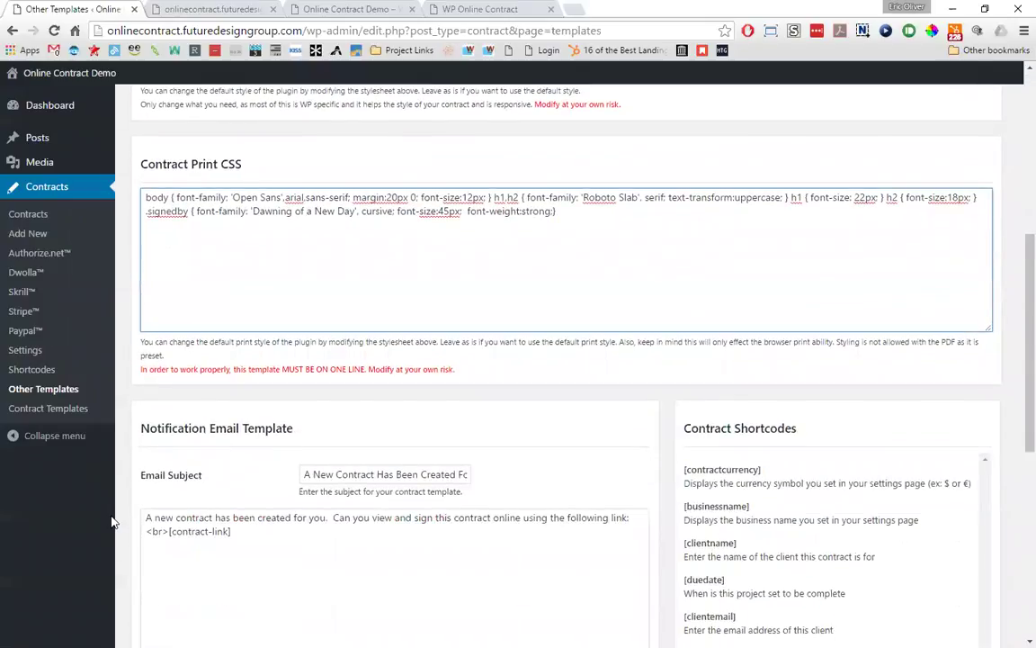
{"action": "scroll", "coordinate": [111, 520], "scroll_direction": "down", "scroll_amount": 2}
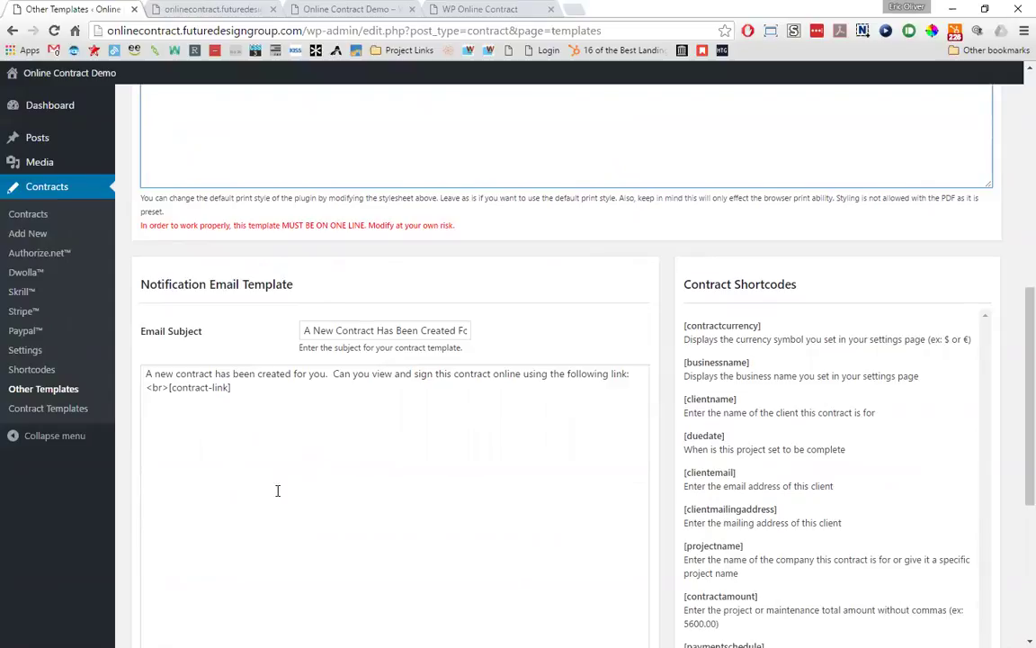
{"action": "left_click_drag", "start_coordinate": [305, 332], "coordinate": [498, 374]}
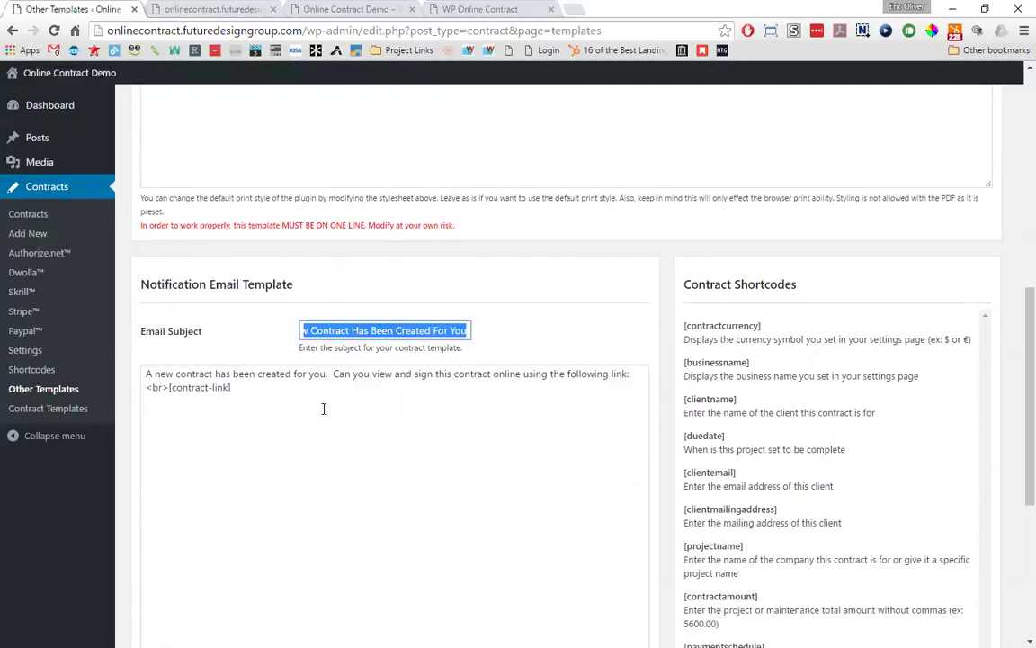
{"action": "left_click_drag", "start_coordinate": [289, 393], "coordinate": [151, 375]}
{"action": "left_click", "coordinate": [200, 388]}
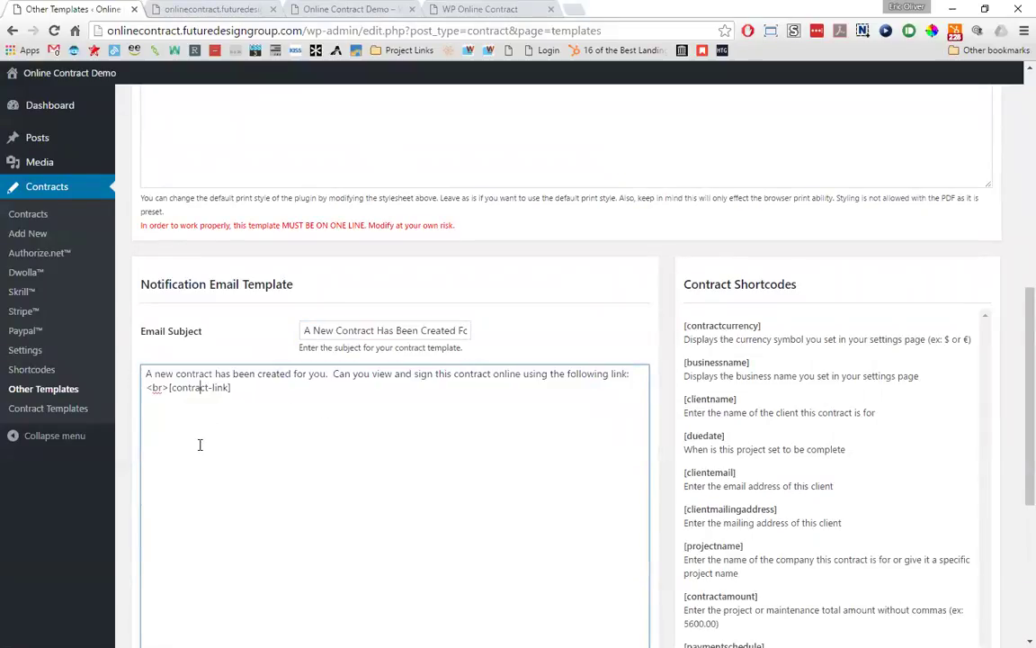
{"action": "left_click_drag", "start_coordinate": [238, 387], "coordinate": [166, 387]}
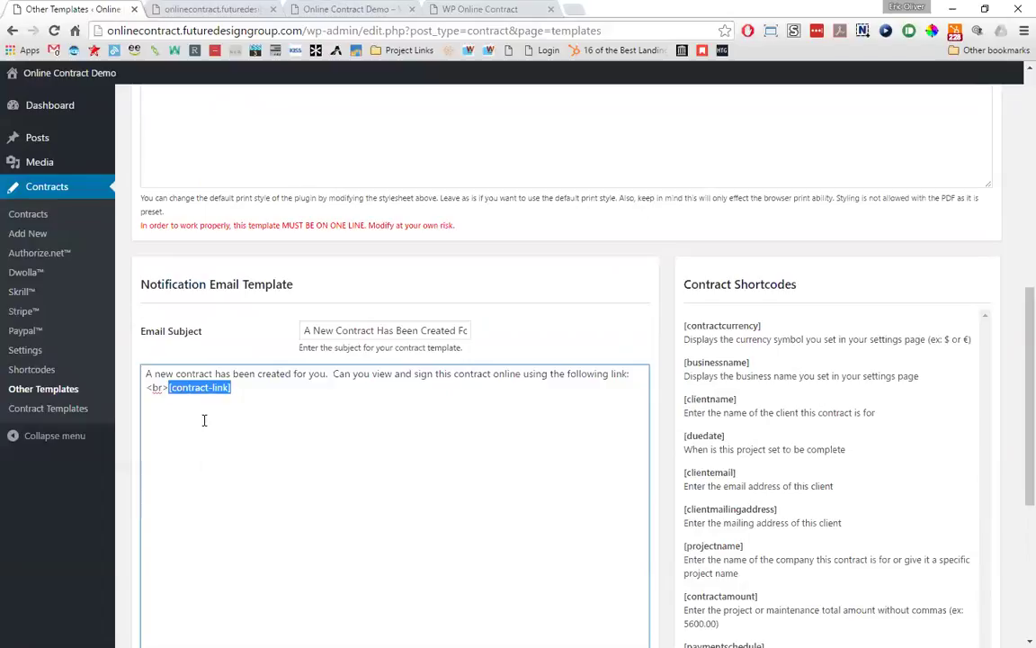
{"action": "left_click_drag", "start_coordinate": [683, 399], "coordinate": [737, 398]}
{"action": "key", "text": "ctrl+c"}
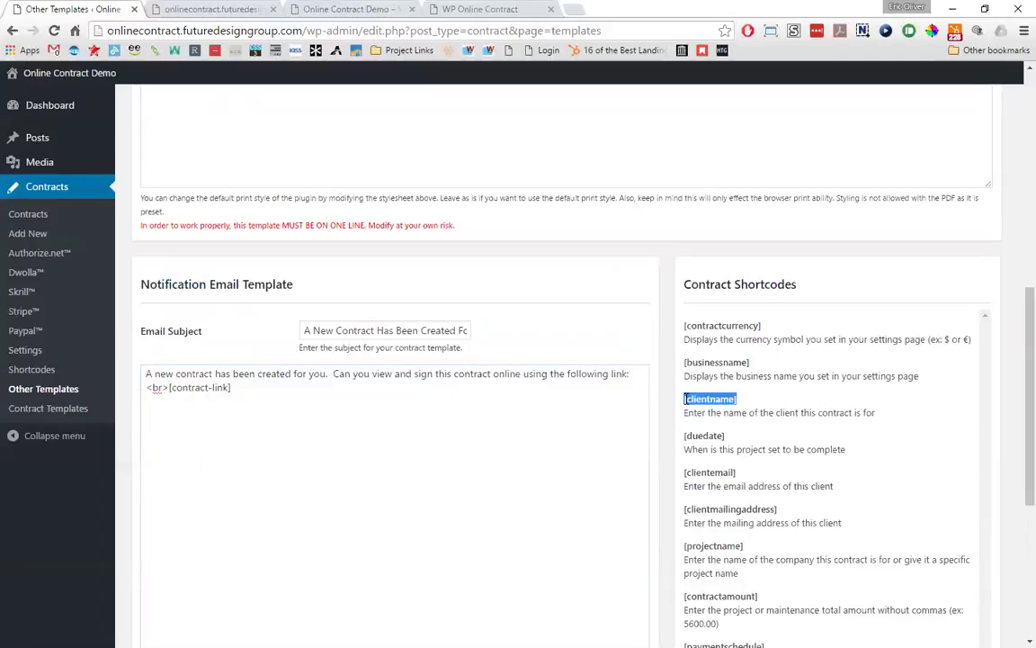
{"action": "left_click", "coordinate": [142, 374]}
- Start the email body with '[clientname],' as plain text, followed by a <br> line
{"action": "right_click", "coordinate": [143, 375]}
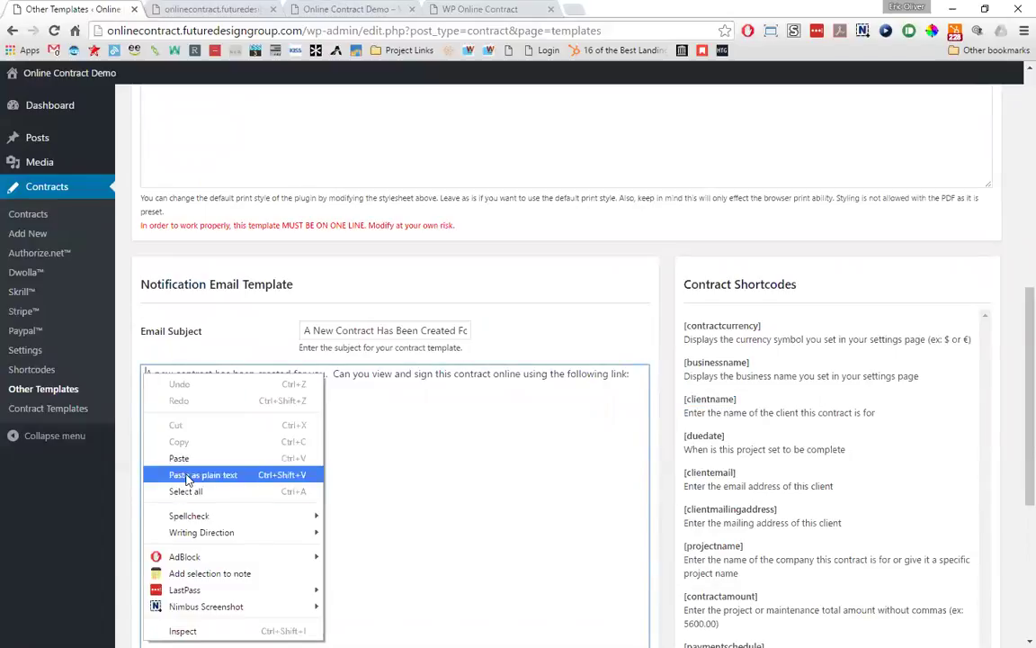
{"action": "left_click", "coordinate": [166, 425]}
{"action": "type", "text": ","}
{"action": "key", "text": "Return"}
{"action": "type", "text": "<br>"}
{"action": "key", "text": "Return"}
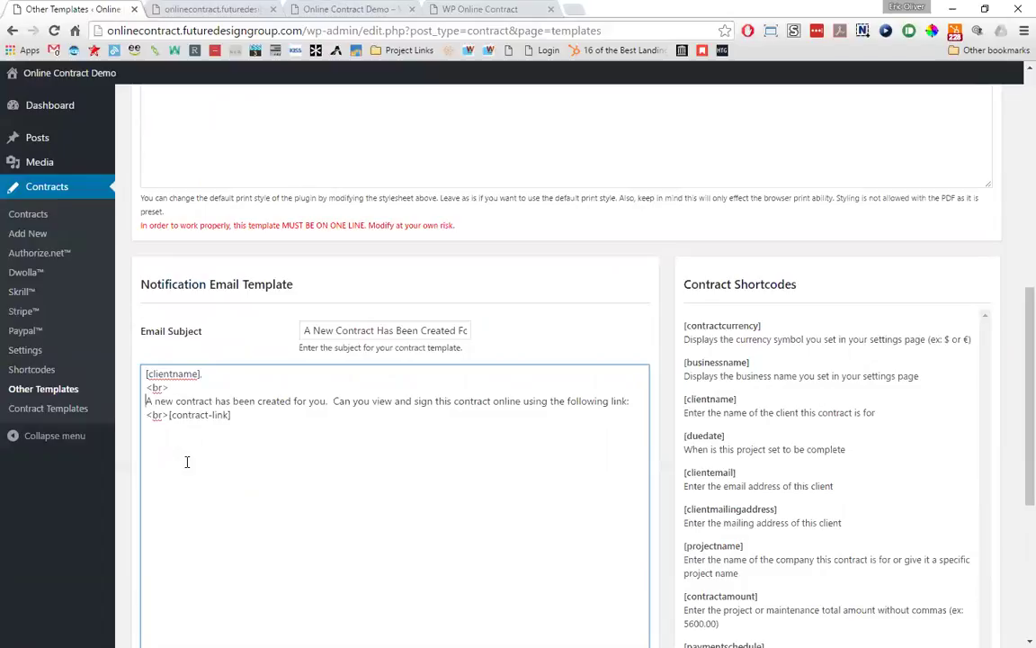
{"action": "scroll", "coordinate": [123, 583], "scroll_direction": "down", "scroll_amount": 3}
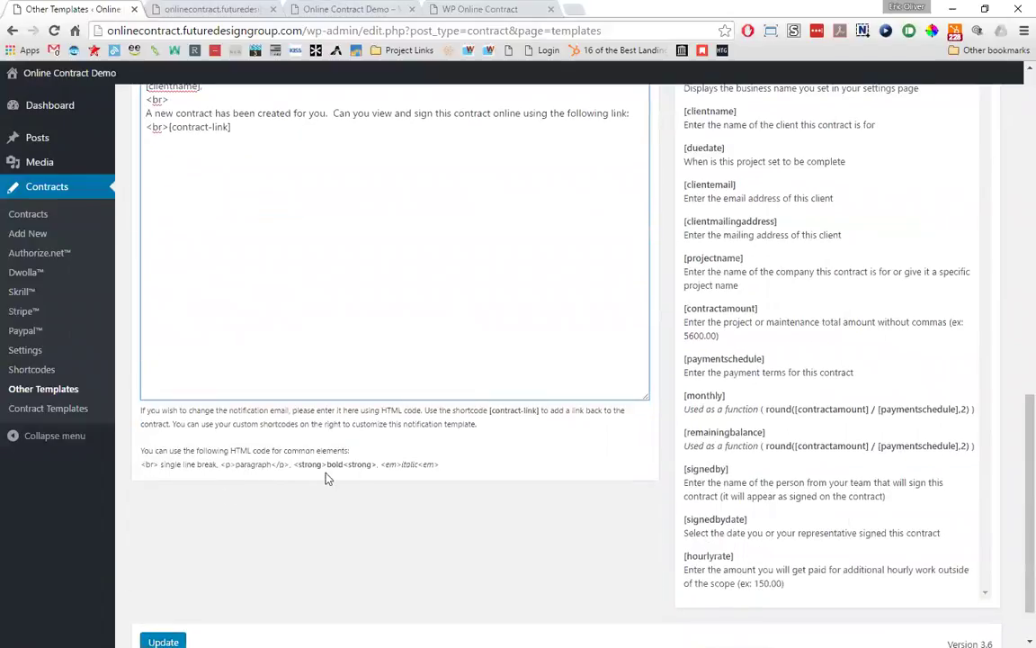
{"action": "scroll", "coordinate": [169, 464], "scroll_direction": "up", "scroll_amount": 3}
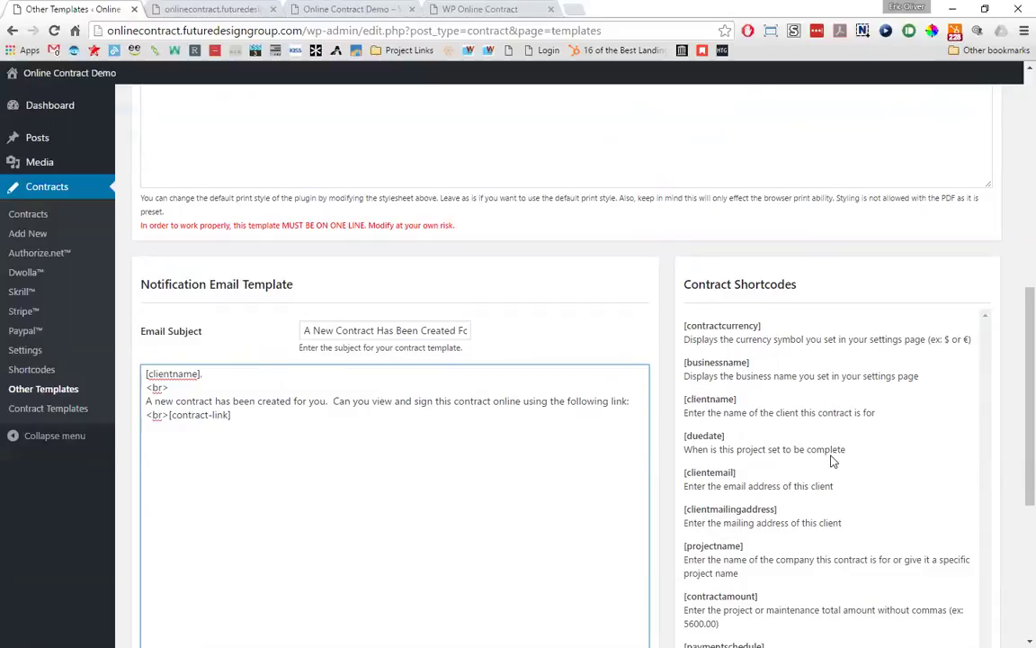
{"action": "scroll", "coordinate": [828, 432], "scroll_direction": "down", "scroll_amount": 3}
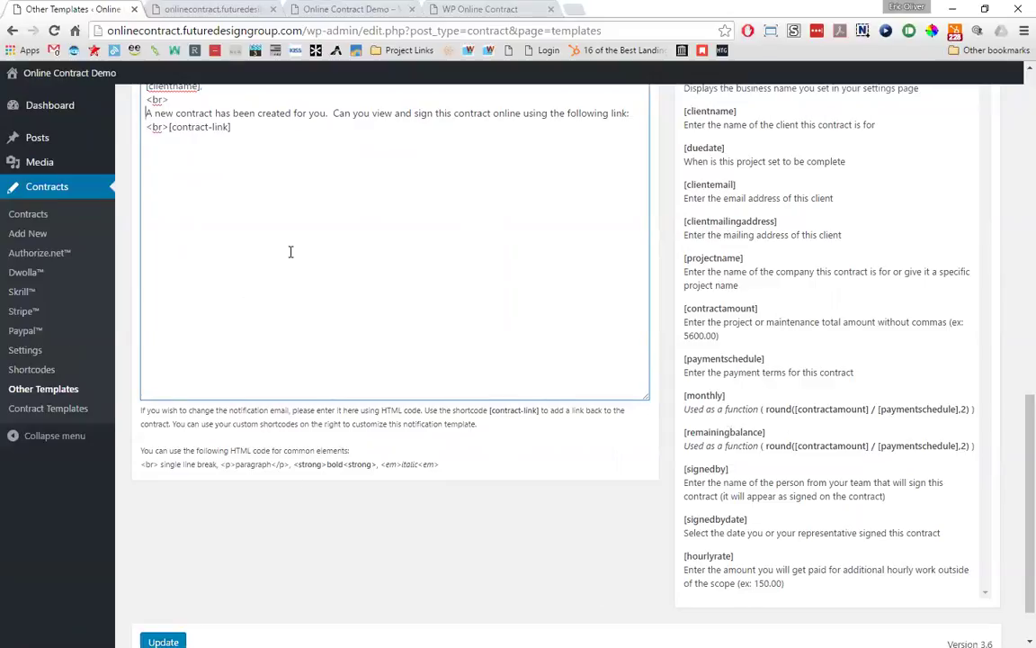
{"action": "scroll", "coordinate": [291, 252], "scroll_direction": "up", "scroll_amount": 2}
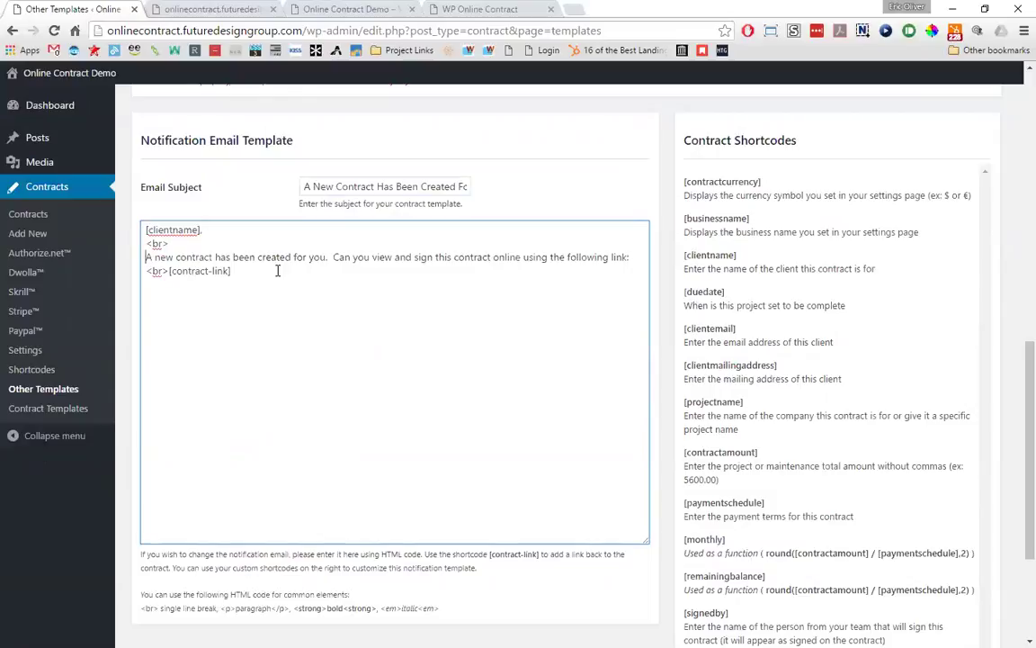
{"action": "scroll", "coordinate": [278, 271], "scroll_direction": "up", "scroll_amount": 3}
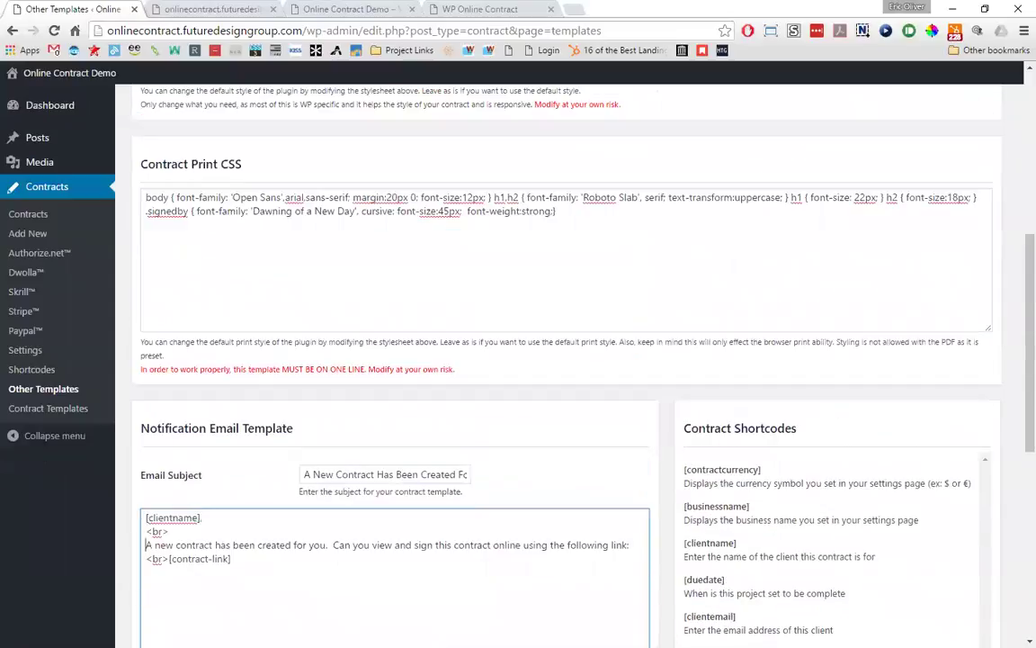